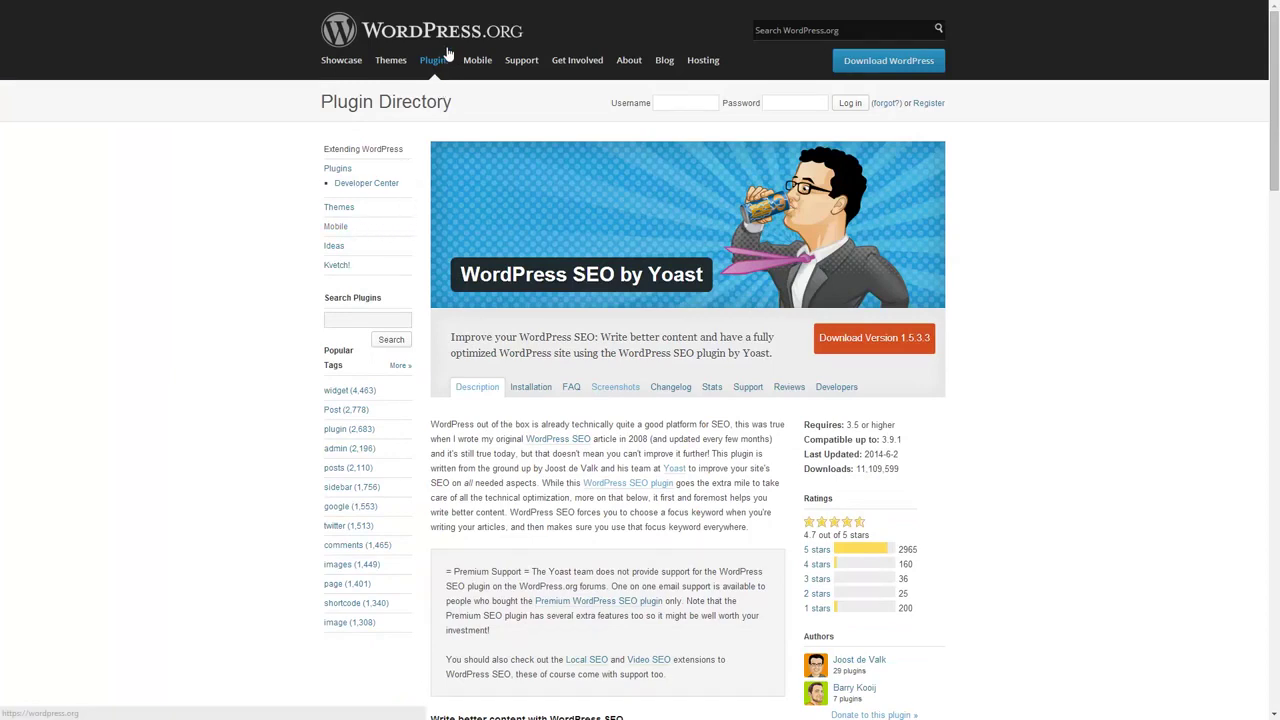
{"action": "left_click_drag", "start_coordinate": [900, 470], "coordinate": [858, 470]}
{"action": "left_click", "coordinate": [906, 472]}
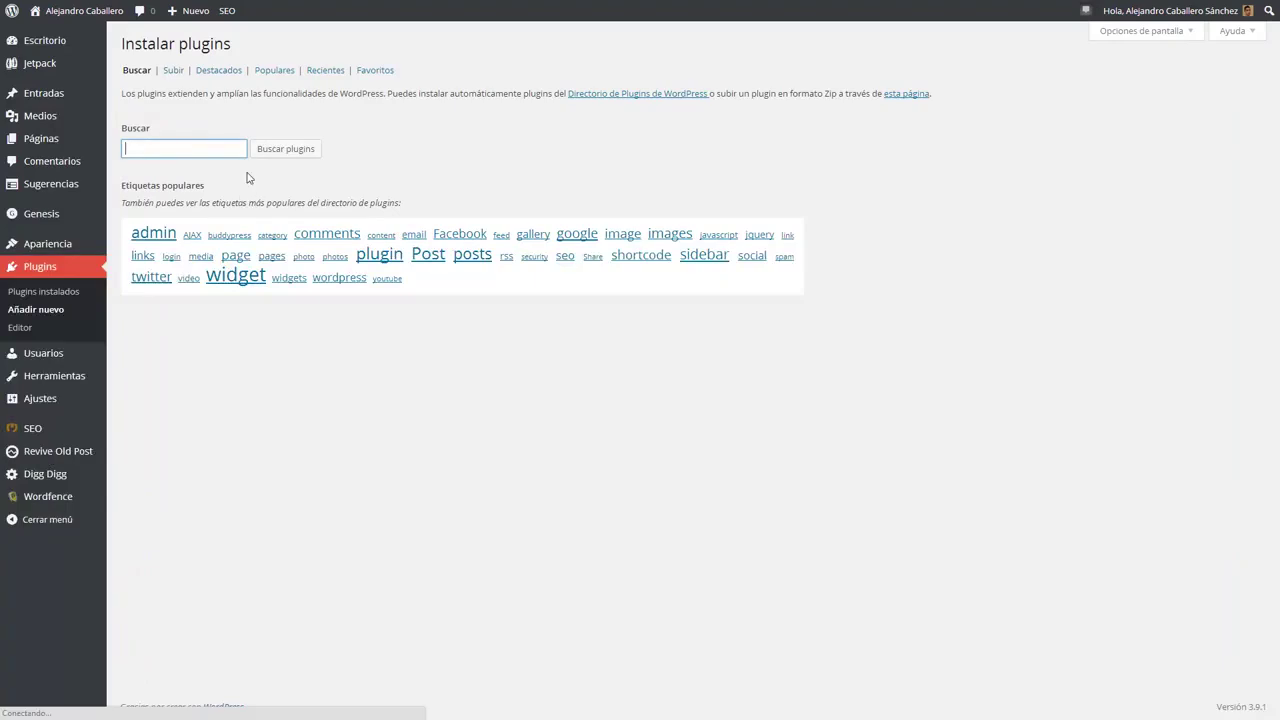
Search the plugin installer for "wordpress seo by yoast".
{"action": "left_click", "coordinate": [206, 148]}
{"action": "type", "text": "wordpress seo by yoast"}
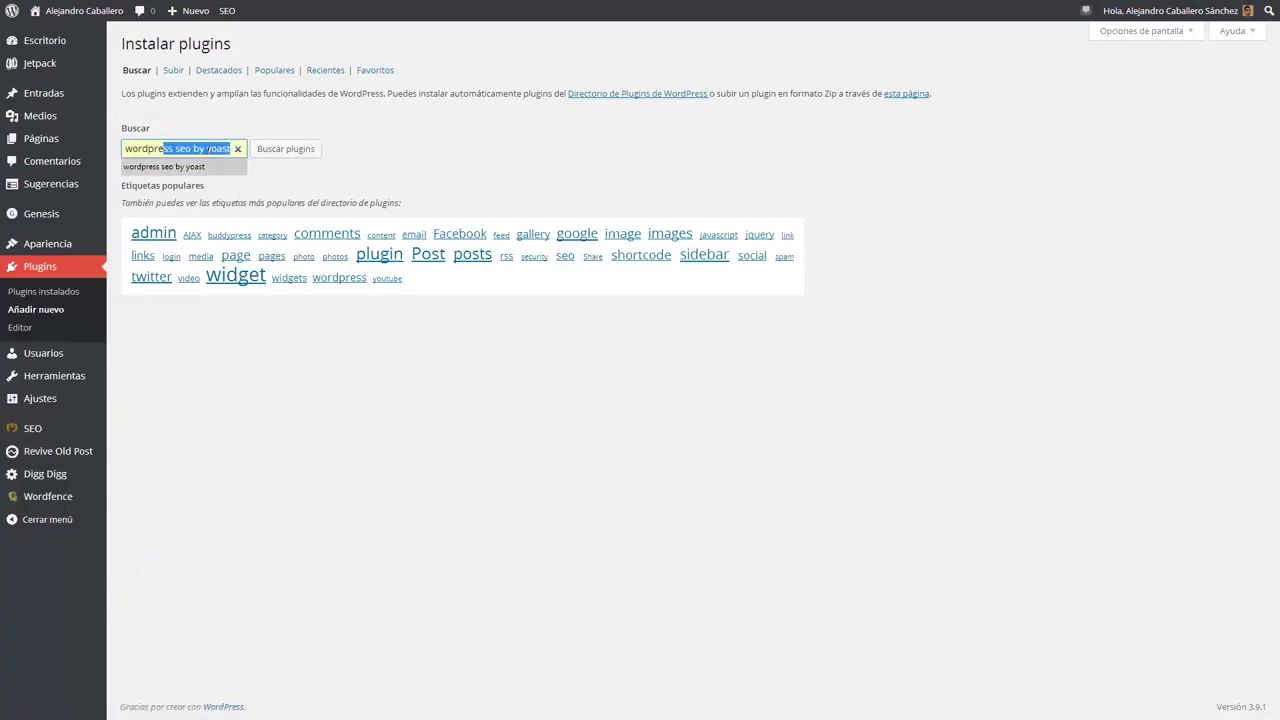
{"action": "key", "text": "Return"}
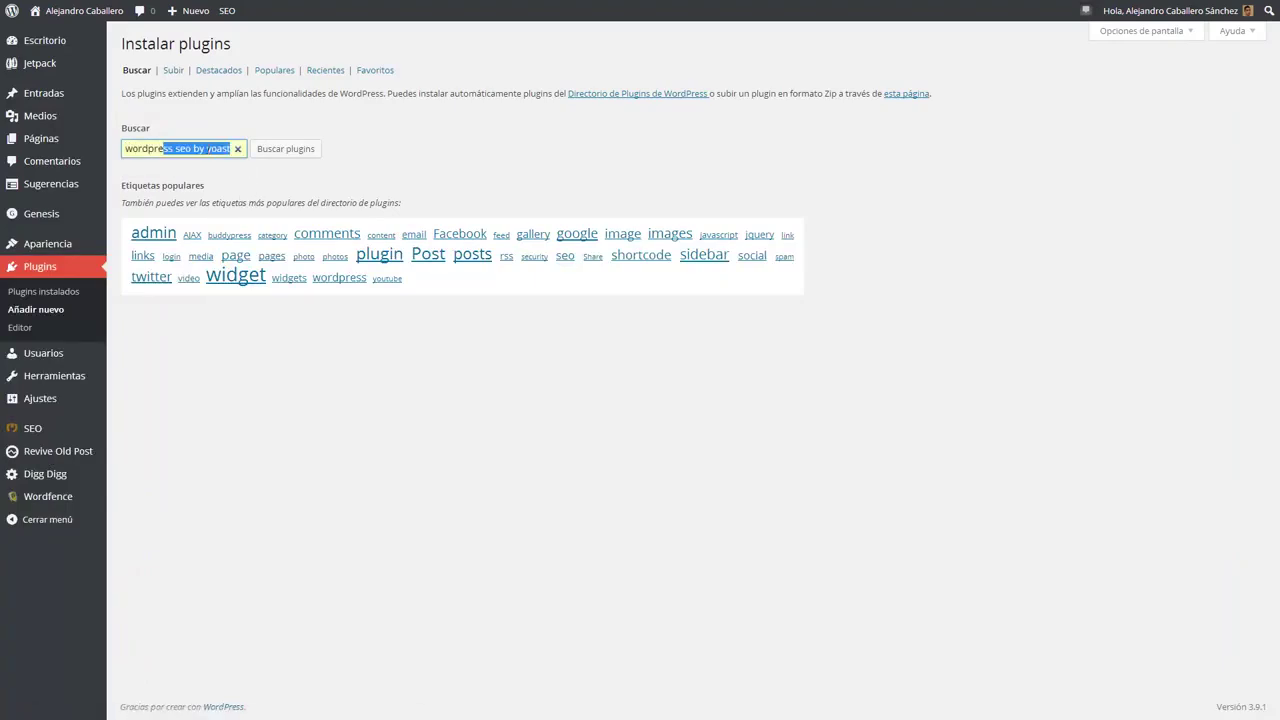
{"action": "key", "text": "Return"}
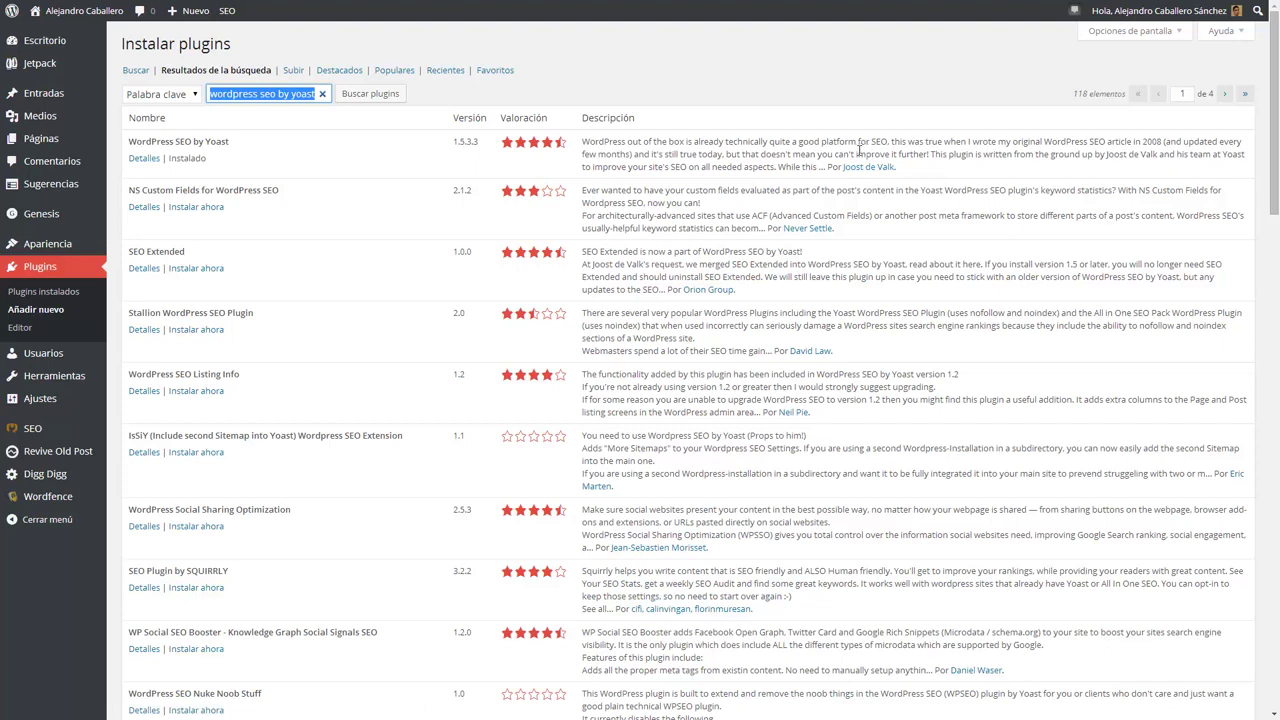
Open the SEO plugin's Panel de Control and inspect the webmaster tools verification fields.
{"action": "mouse_move", "coordinate": [100, 436]}
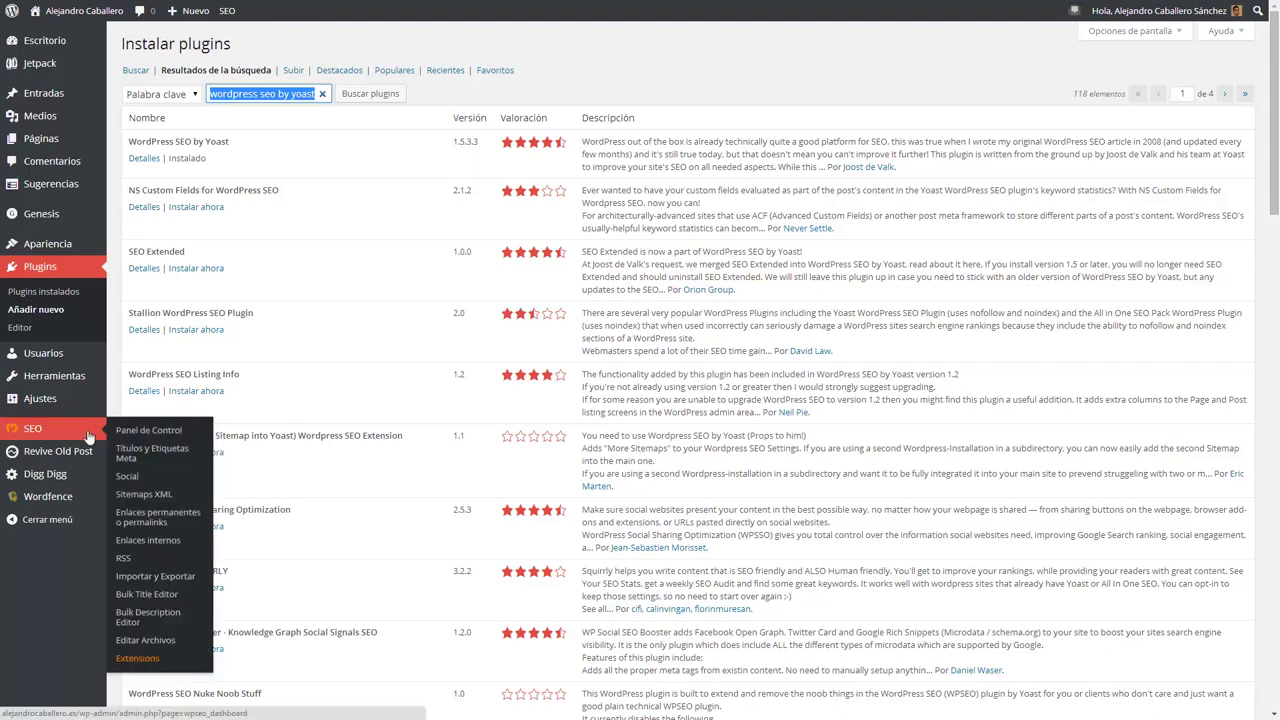
{"action": "left_click", "coordinate": [135, 440]}
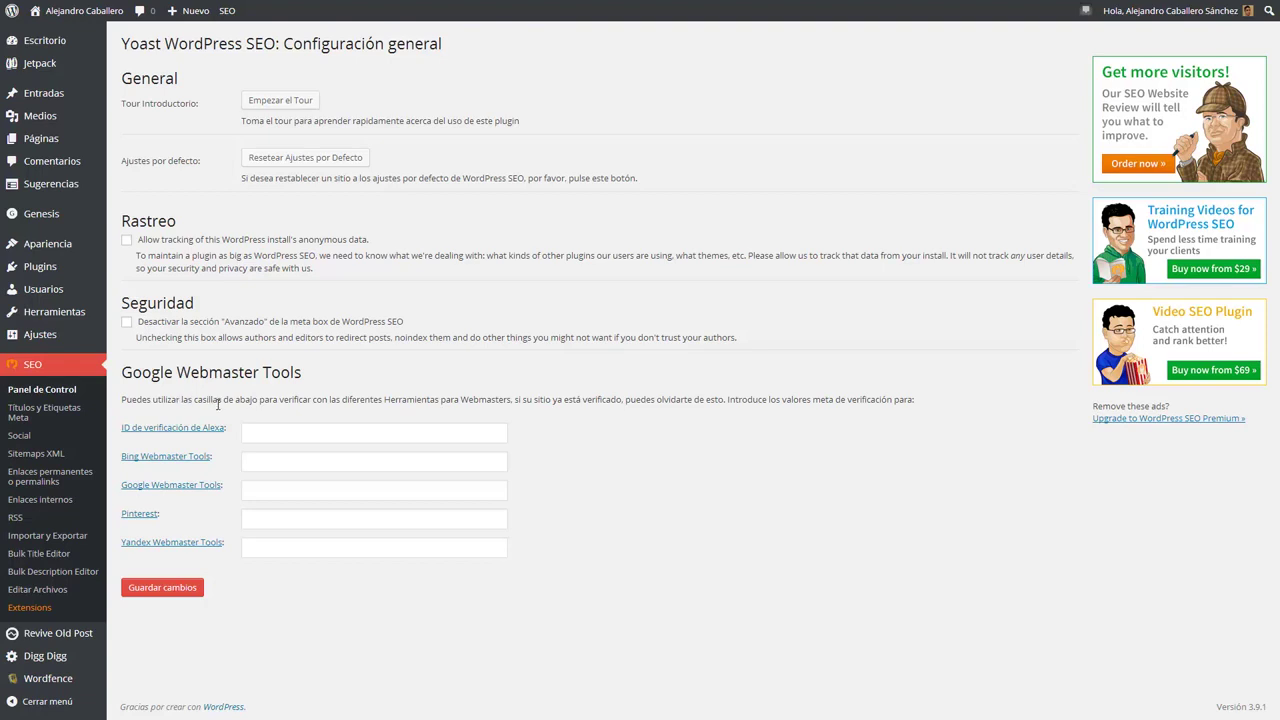
{"action": "left_click", "coordinate": [255, 460]}
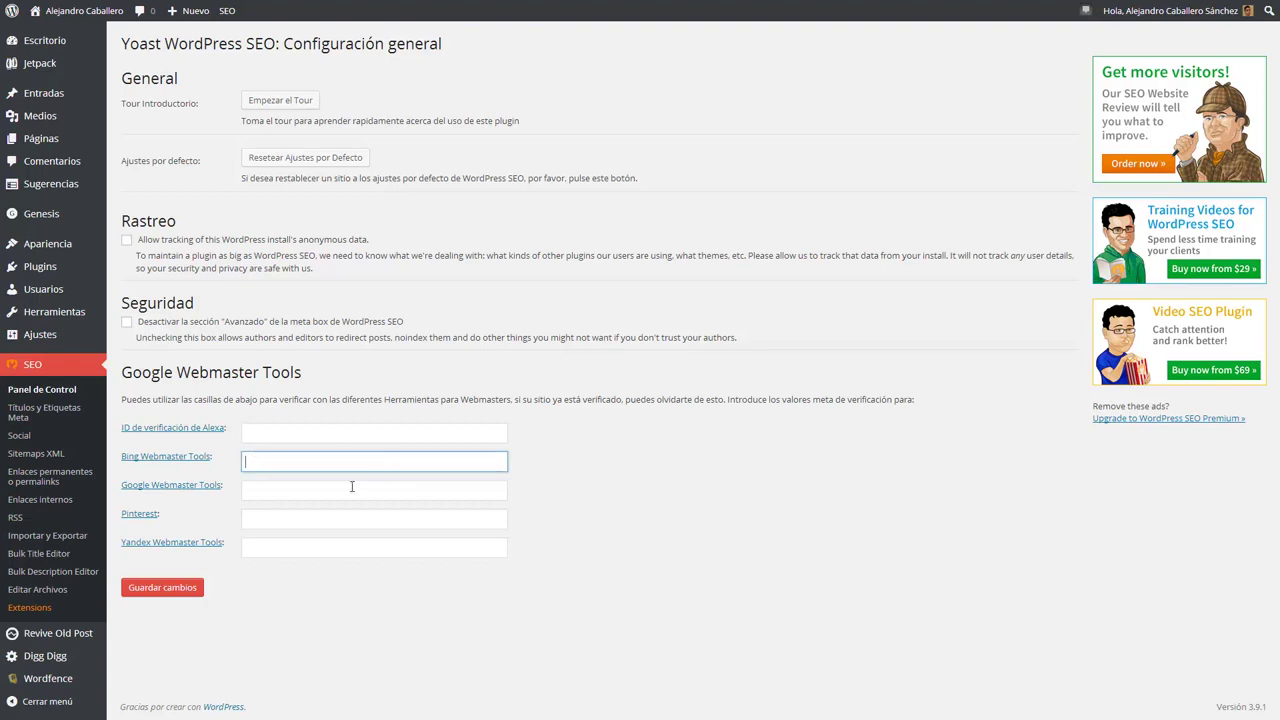
{"action": "left_click", "coordinate": [569, 438]}
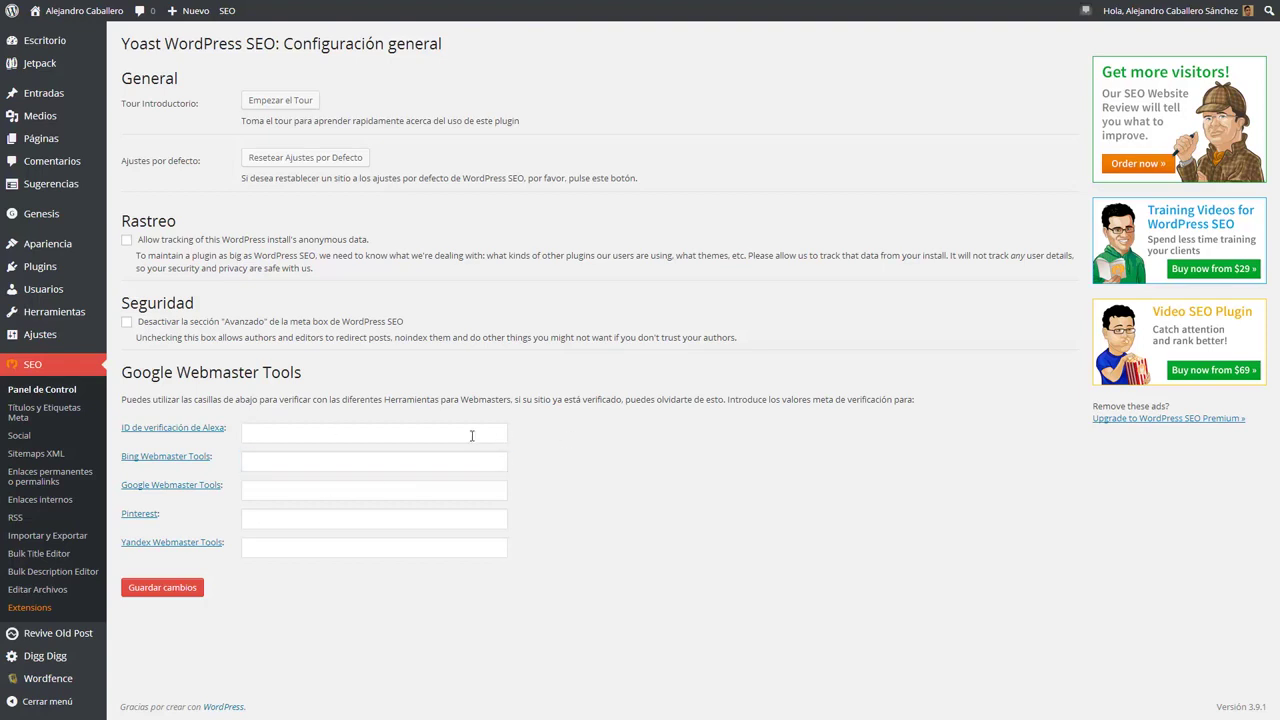
Open the Títulos y Etiquetas Meta settings and examine the general noodp, noydir and head clean-up options.
{"action": "left_click", "coordinate": [70, 416]}
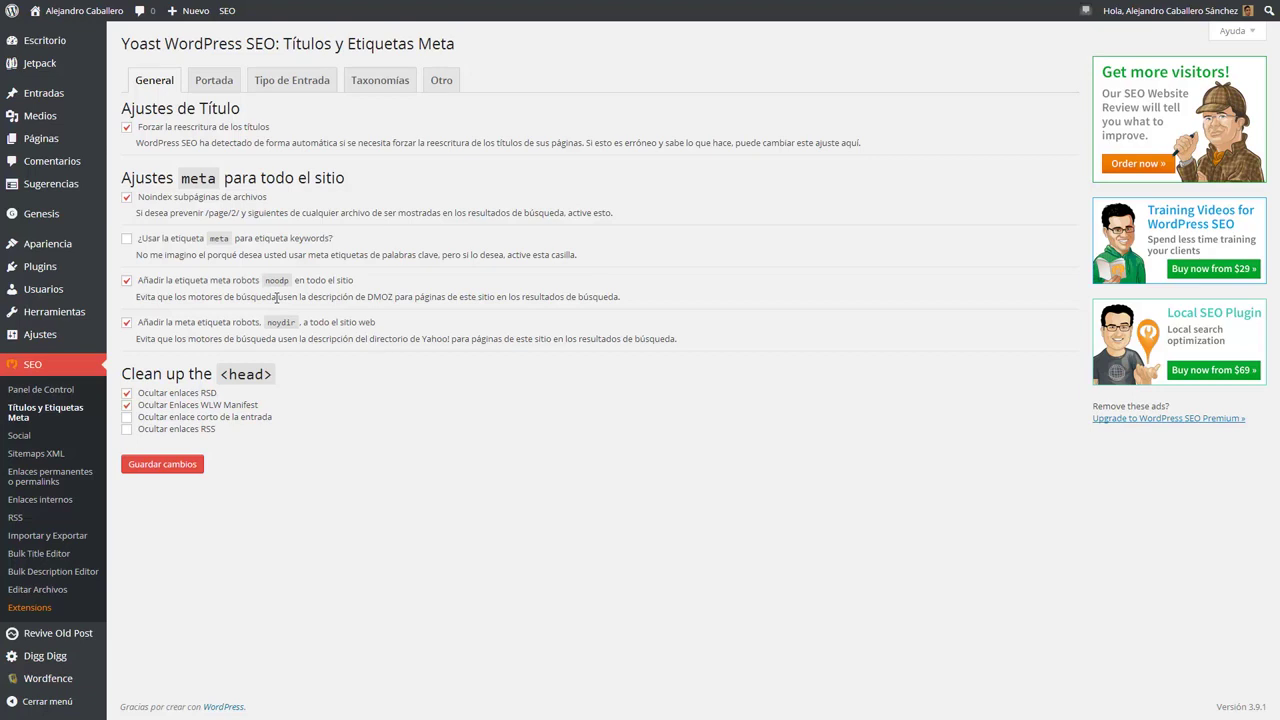
{"action": "double_click", "coordinate": [384, 296]}
{"action": "left_click", "coordinate": [396, 298]}
{"action": "left_click_drag", "start_coordinate": [424, 339], "coordinate": [451, 341]}
{"action": "left_click", "coordinate": [446, 339]}
{"action": "mouse_move", "coordinate": [271, 376]}
{"action": "left_mouse_down"}
{"action": "mouse_move", "coordinate": [224, 380]}
{"action": "mouse_move", "coordinate": [271, 378]}
{"action": "left_mouse_up"}
{"action": "left_click", "coordinate": [223, 381]}
{"action": "left_click", "coordinate": [272, 378]}
Show the Portada settings and examine the home page's title and meta description templates.
{"action": "left_click", "coordinate": [216, 82]}
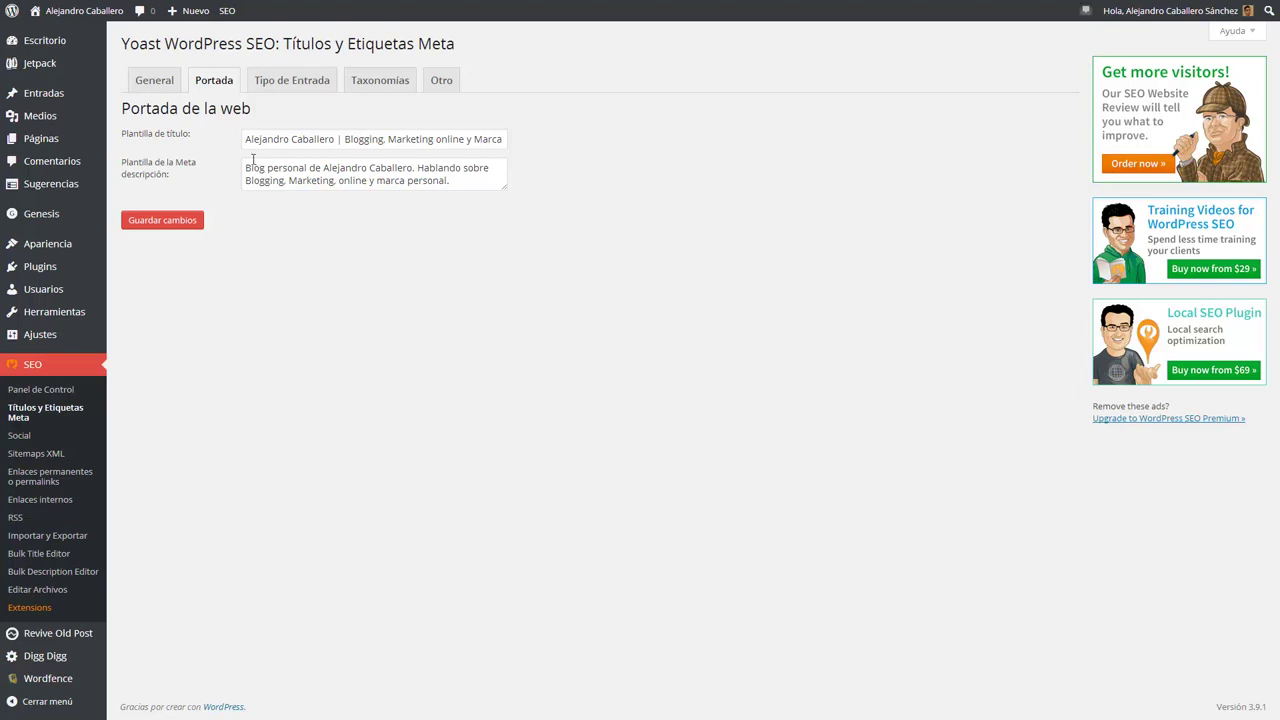
{"action": "left_click_drag", "start_coordinate": [244, 141], "coordinate": [608, 134]}
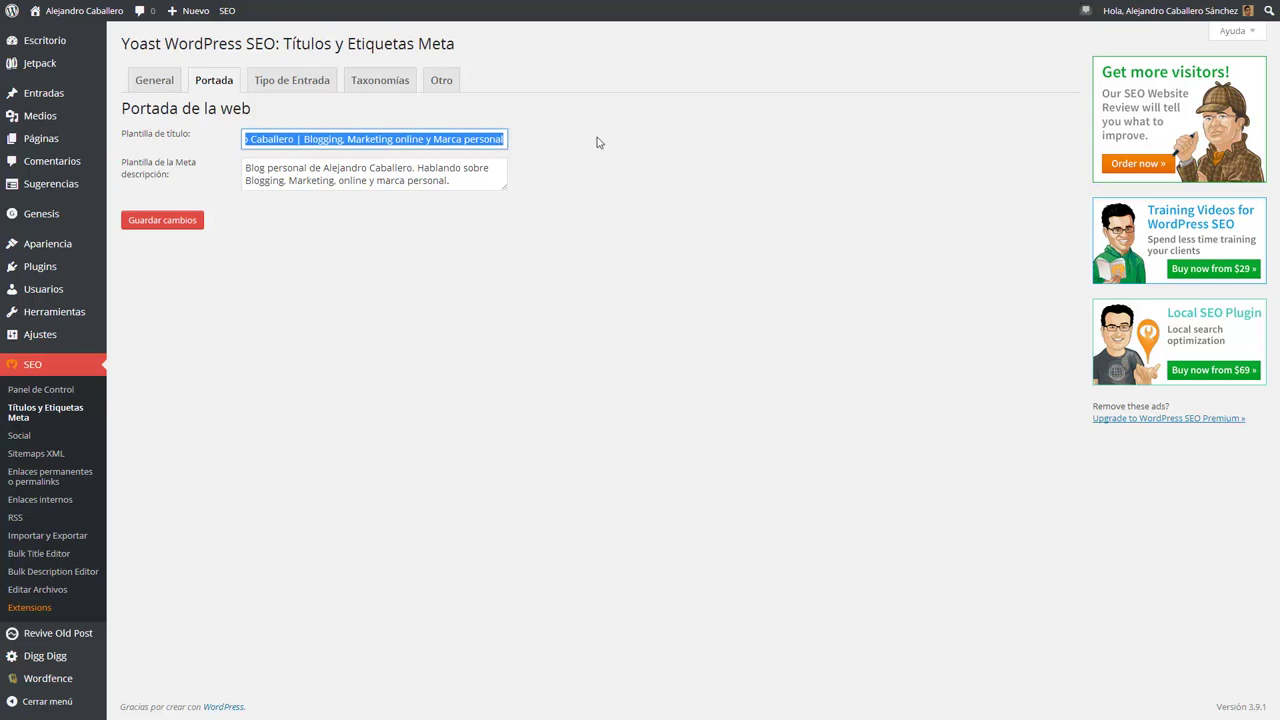
{"action": "left_click", "coordinate": [467, 177]}
{"action": "left_click_drag", "start_coordinate": [467, 177], "coordinate": [237, 157]}
{"action": "left_click", "coordinate": [228, 146]}
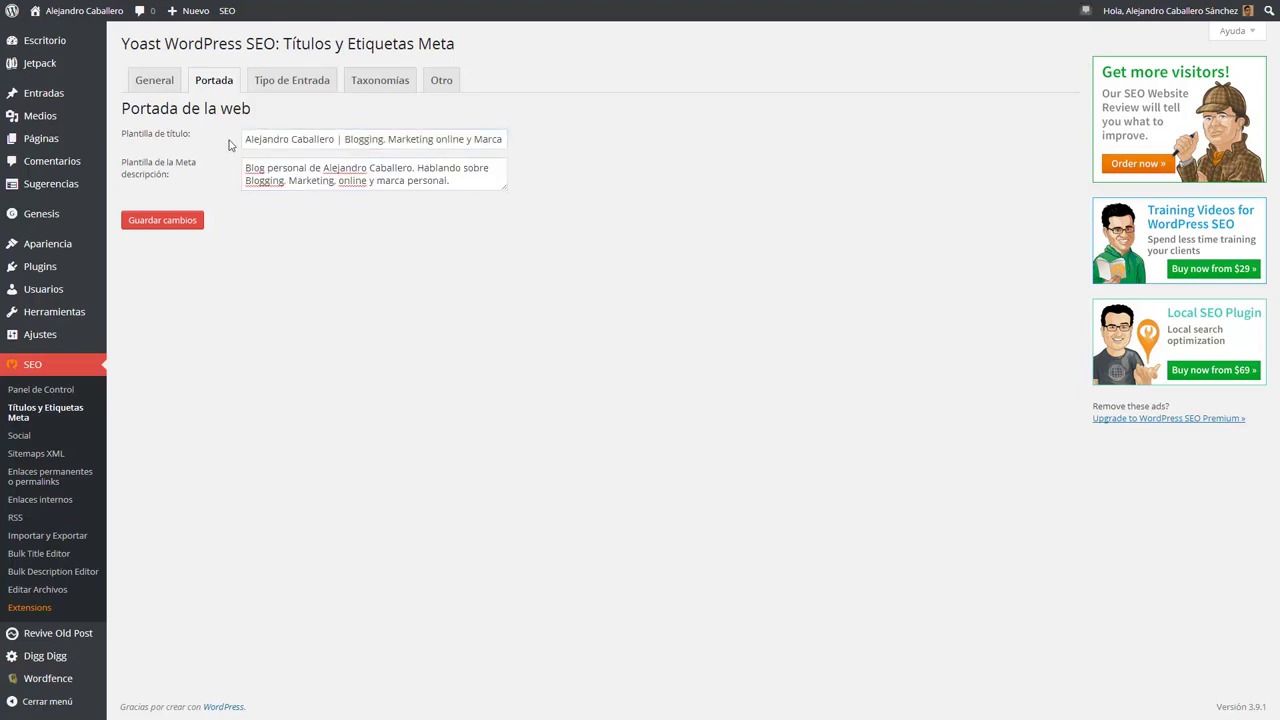
Show the Tipo de Entrada settings and examine the parts of the title template for Entradas.
{"action": "left_click", "coordinate": [277, 88]}
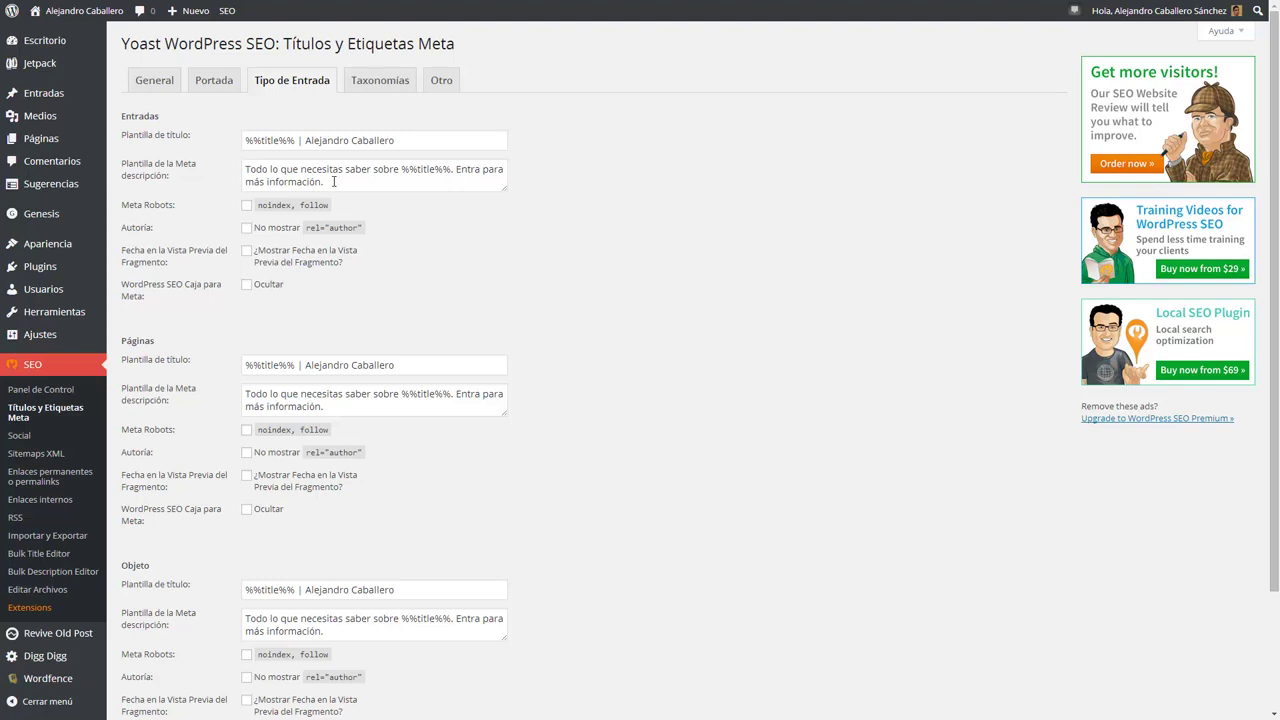
{"action": "left_click_drag", "start_coordinate": [404, 146], "coordinate": [307, 140]}
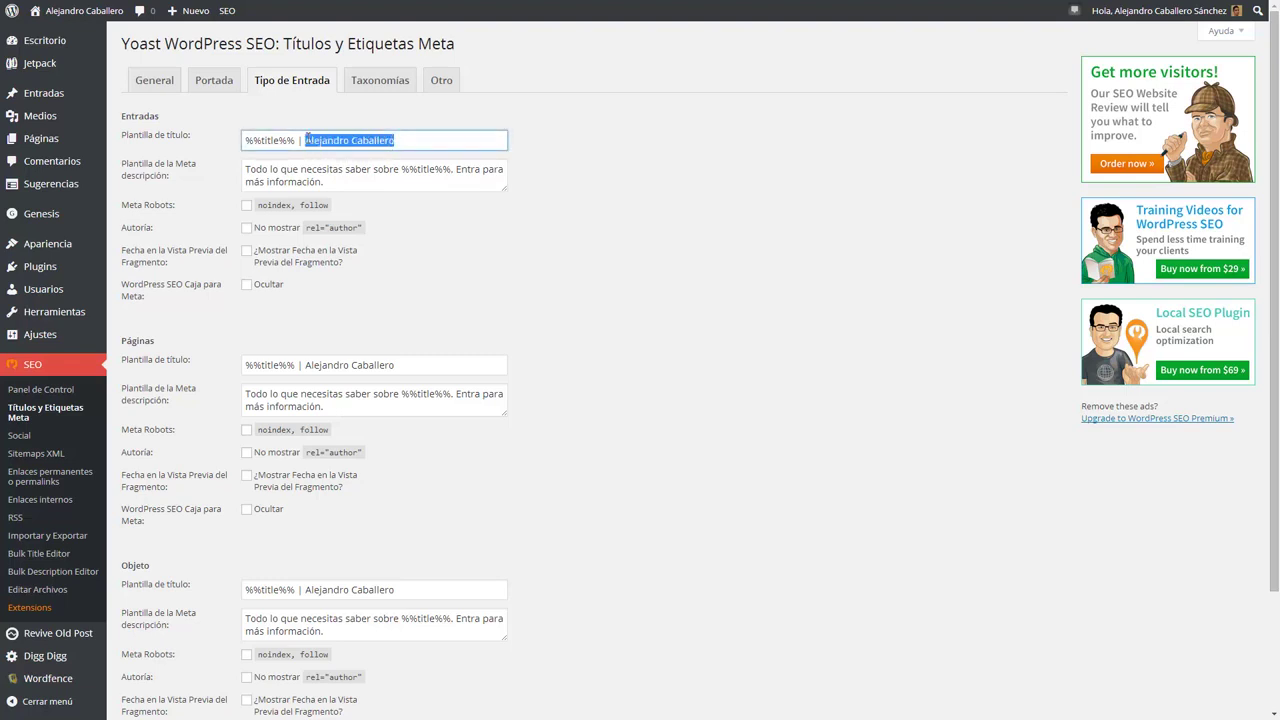
{"action": "key", "text": "Down"}
{"action": "left_click", "coordinate": [393, 287]}
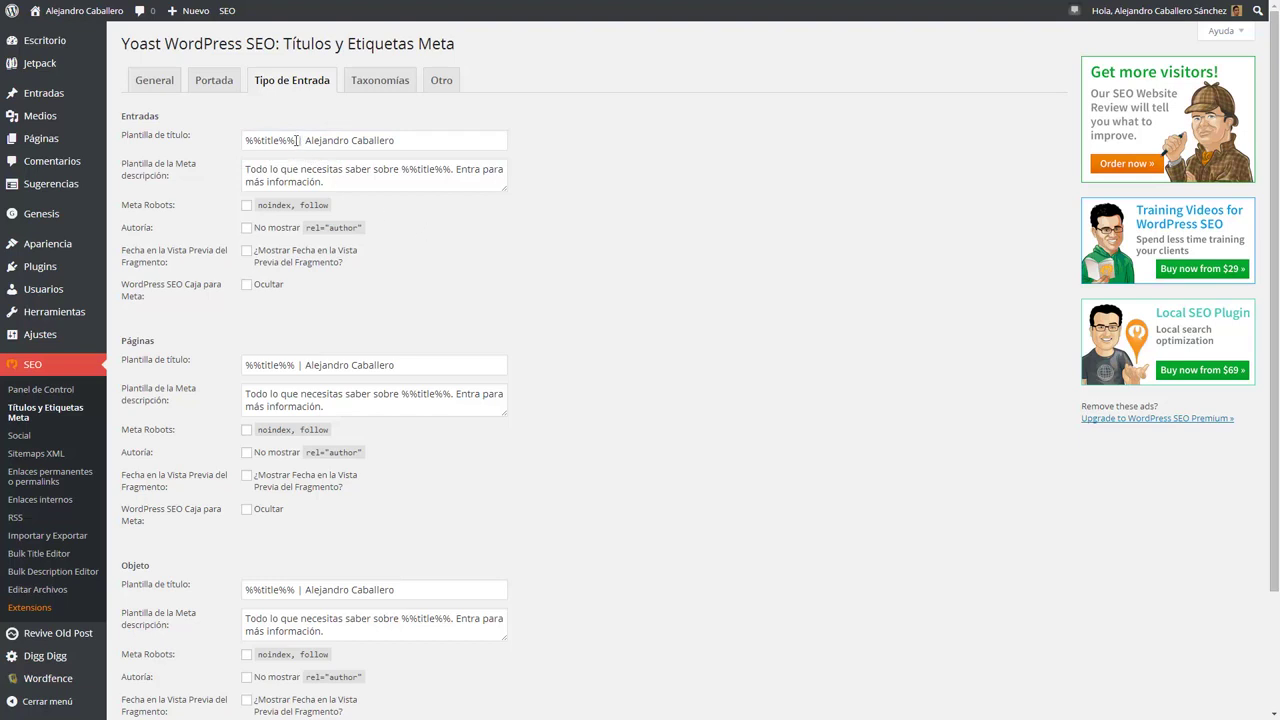
{"action": "left_click_drag", "start_coordinate": [296, 140], "coordinate": [228, 143]}
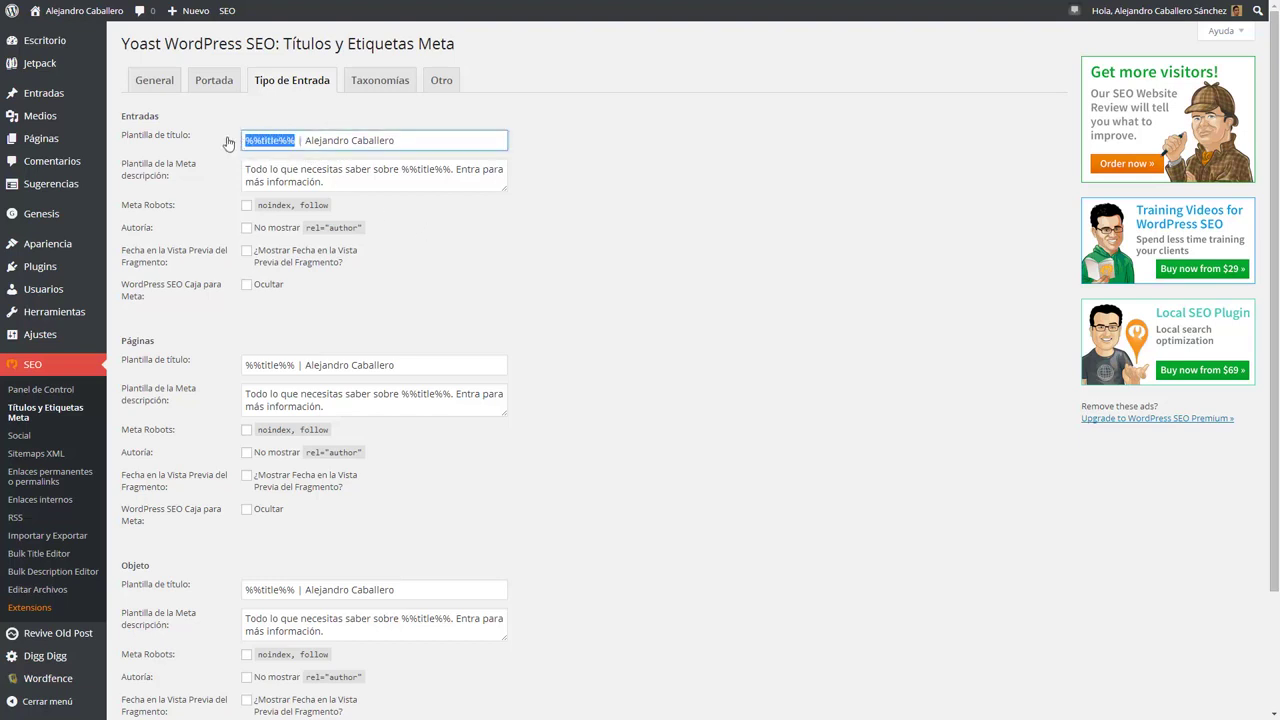
{"action": "left_click", "coordinate": [276, 146]}
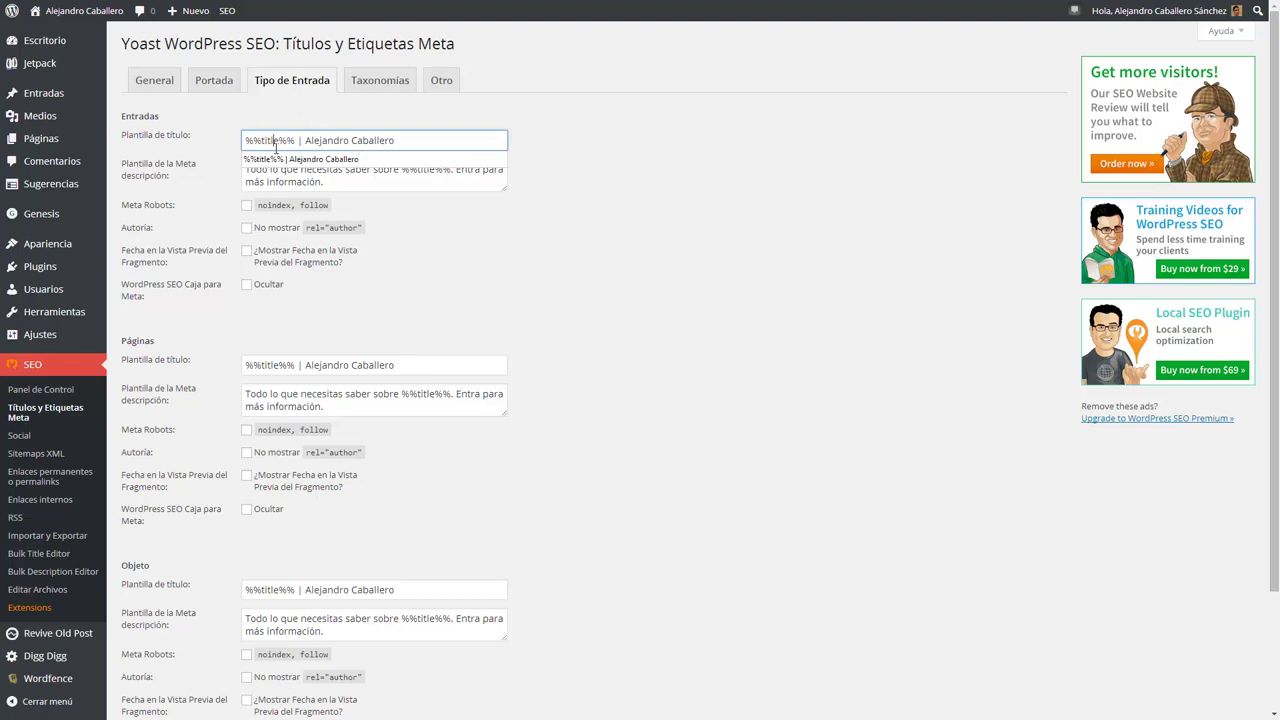
{"action": "left_click", "coordinate": [198, 116]}
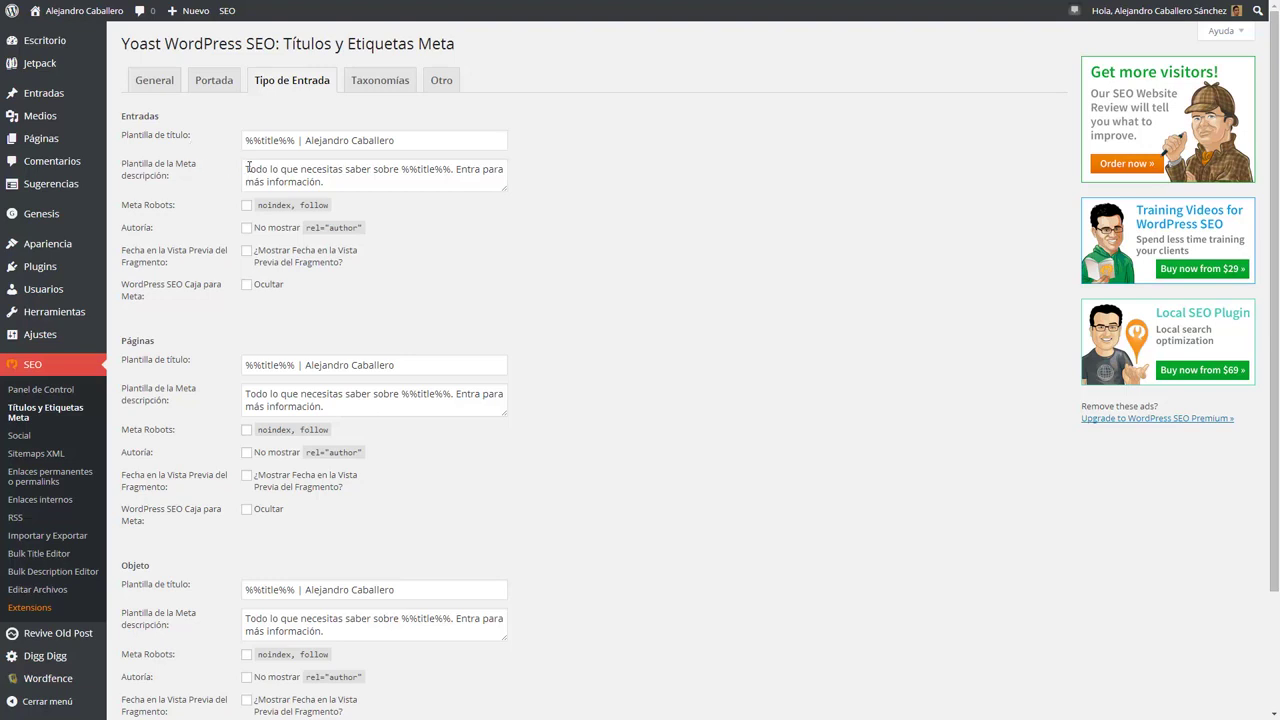
Examine the meta description template for Entradas and the %%title%% variable in its title template.
{"action": "left_click_drag", "start_coordinate": [248, 168], "coordinate": [453, 170]}
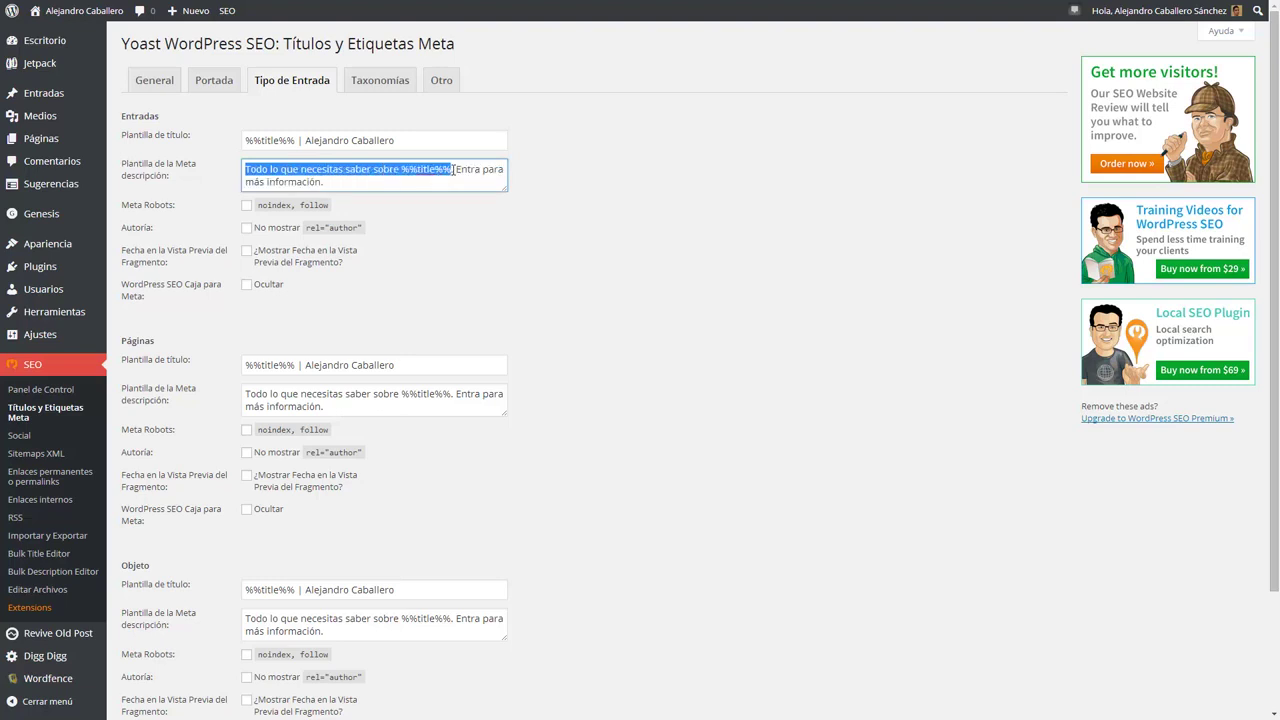
{"action": "left_click", "coordinate": [468, 170]}
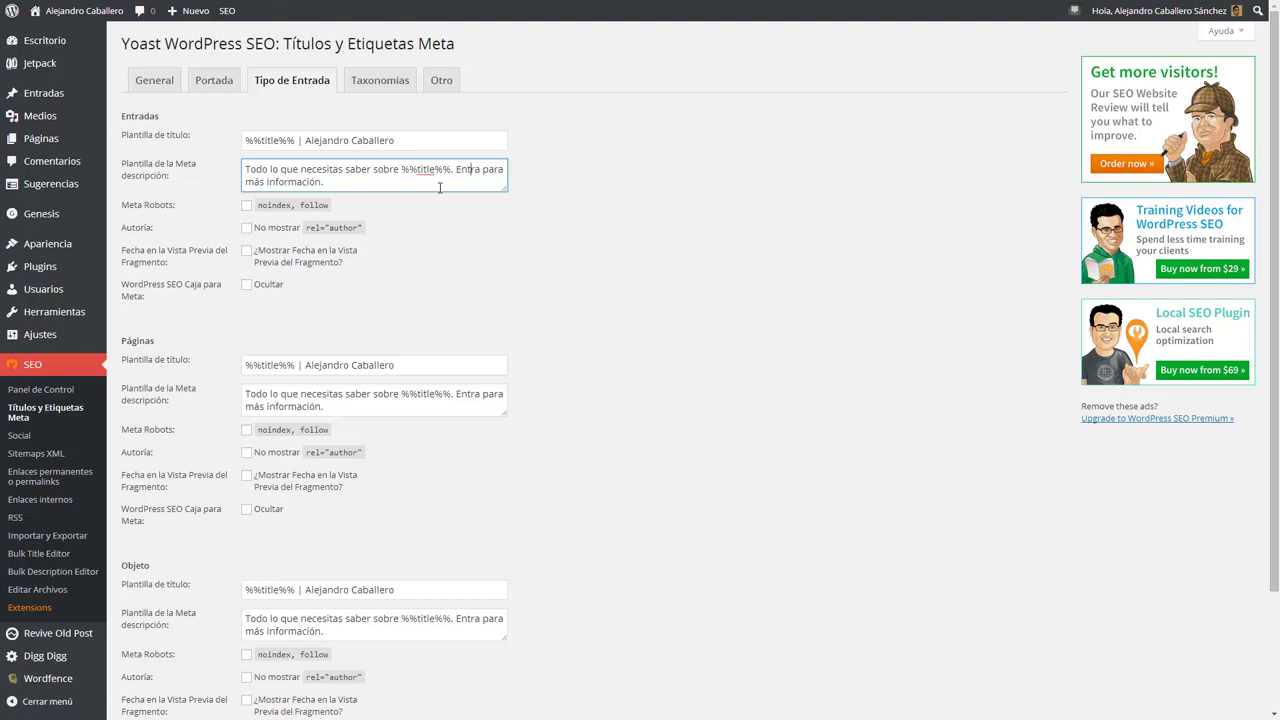
{"action": "left_click", "coordinate": [680, 316]}
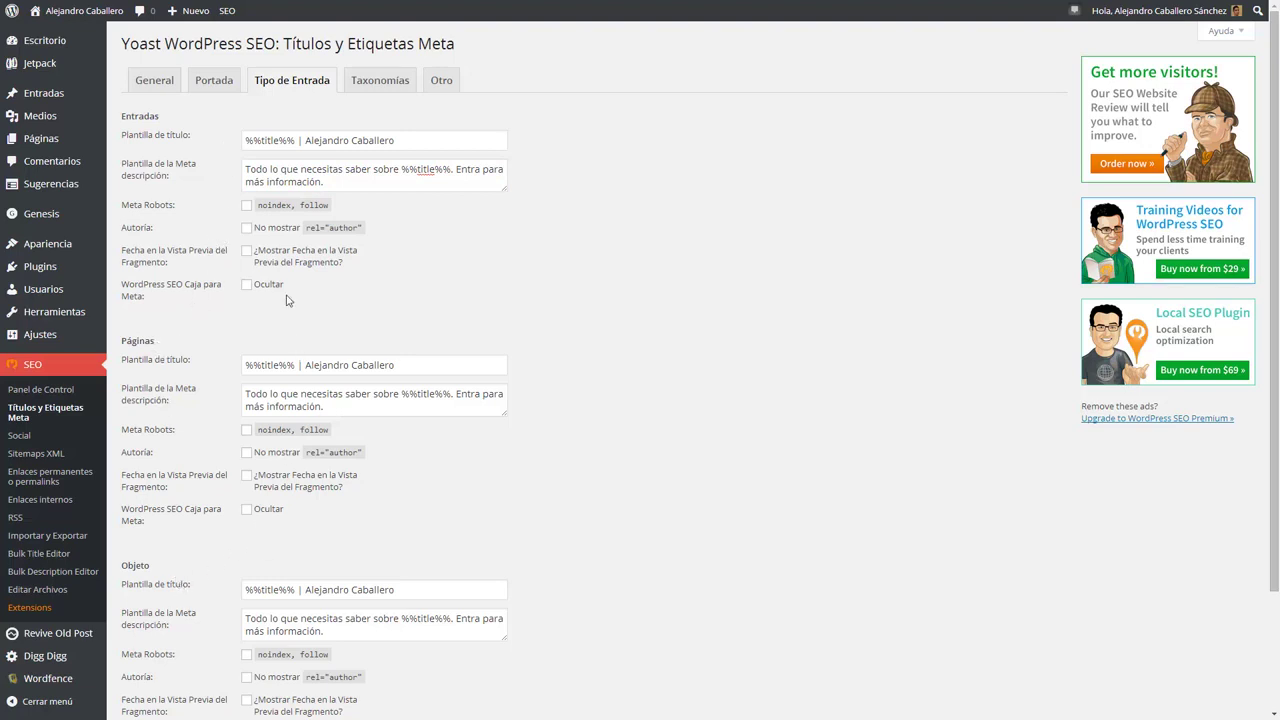
{"action": "left_click_drag", "start_coordinate": [245, 140], "coordinate": [296, 140]}
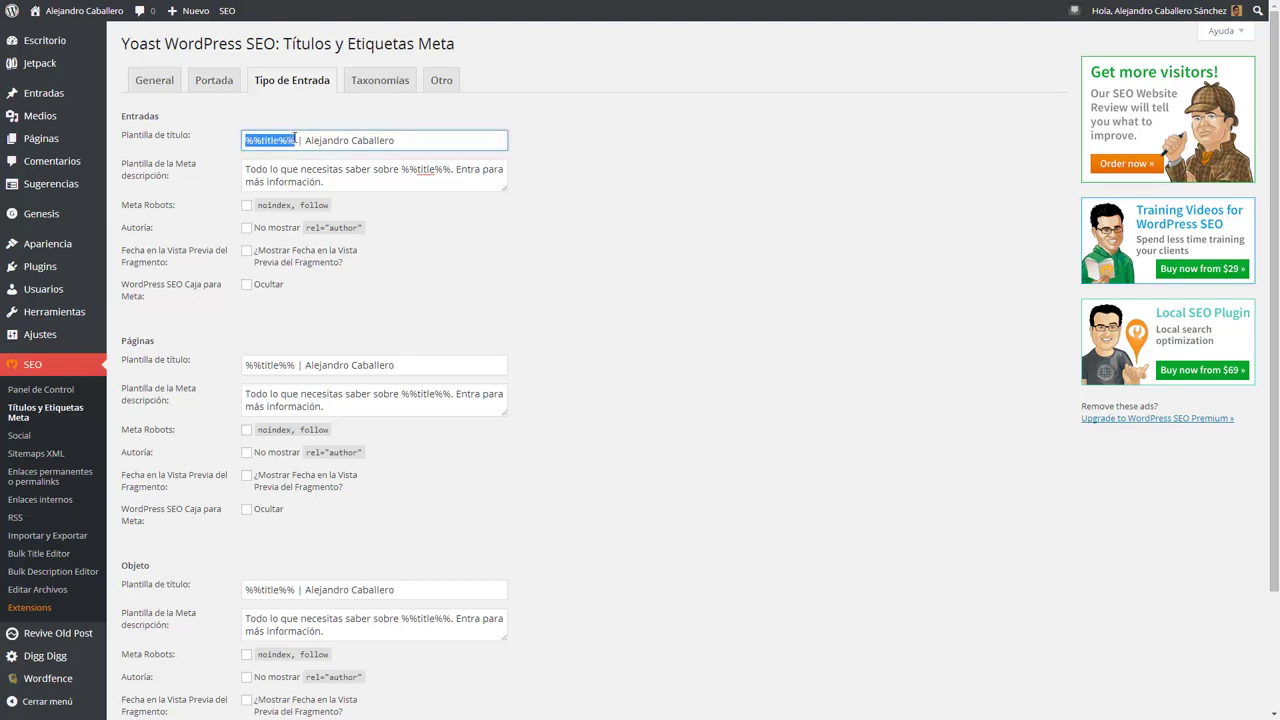
{"action": "left_click", "coordinate": [297, 140]}
{"action": "left_click", "coordinate": [462, 120]}
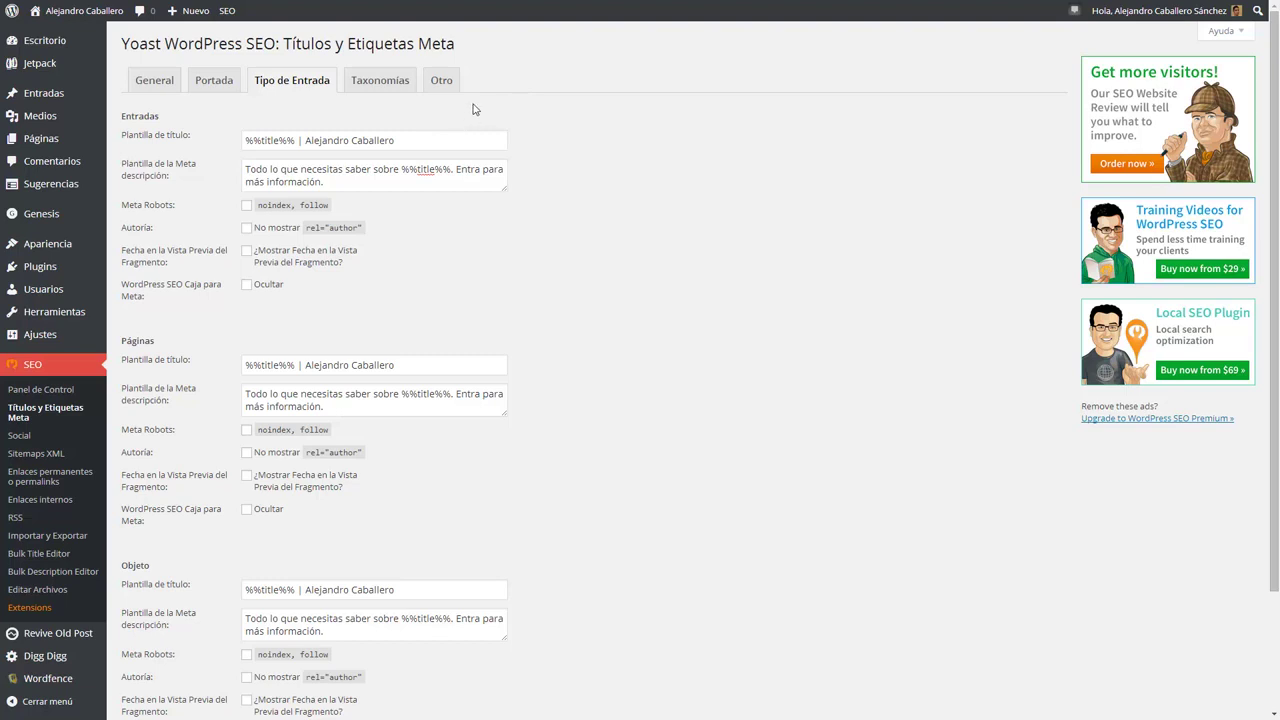
Show the Taxonomías settings and examine the %%category%% variable in the Categorías title template.
{"action": "left_click", "coordinate": [405, 91]}
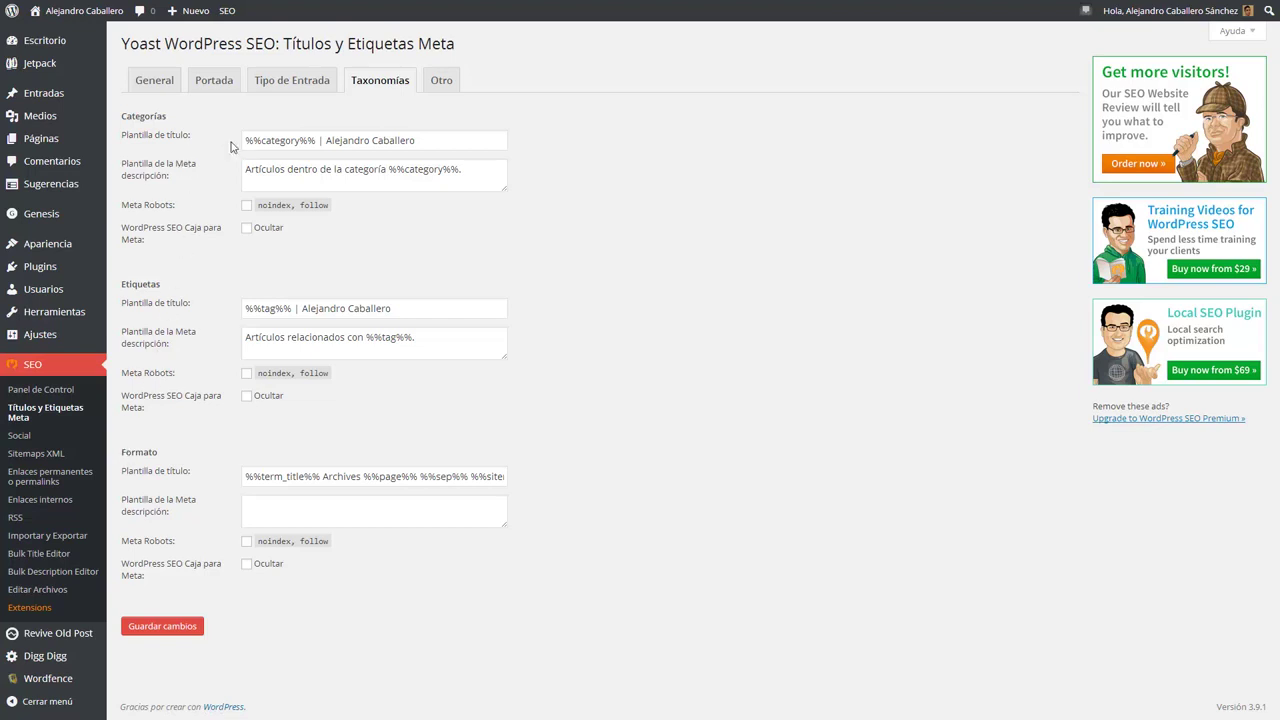
{"action": "left_click_drag", "start_coordinate": [243, 140], "coordinate": [314, 140]}
{"action": "left_click", "coordinate": [314, 140]}
{"action": "left_click", "coordinate": [307, 282]}
Review the templates of the remaining post types under Tipo de Entrada and return to the Taxonomías settings.
{"action": "left_click", "coordinate": [291, 80]}
{"action": "scroll", "coordinate": [197, 450], "scroll_direction": "down", "scroll_amount": 3}
{"action": "scroll", "coordinate": [197, 450], "scroll_direction": "up", "scroll_amount": 5}
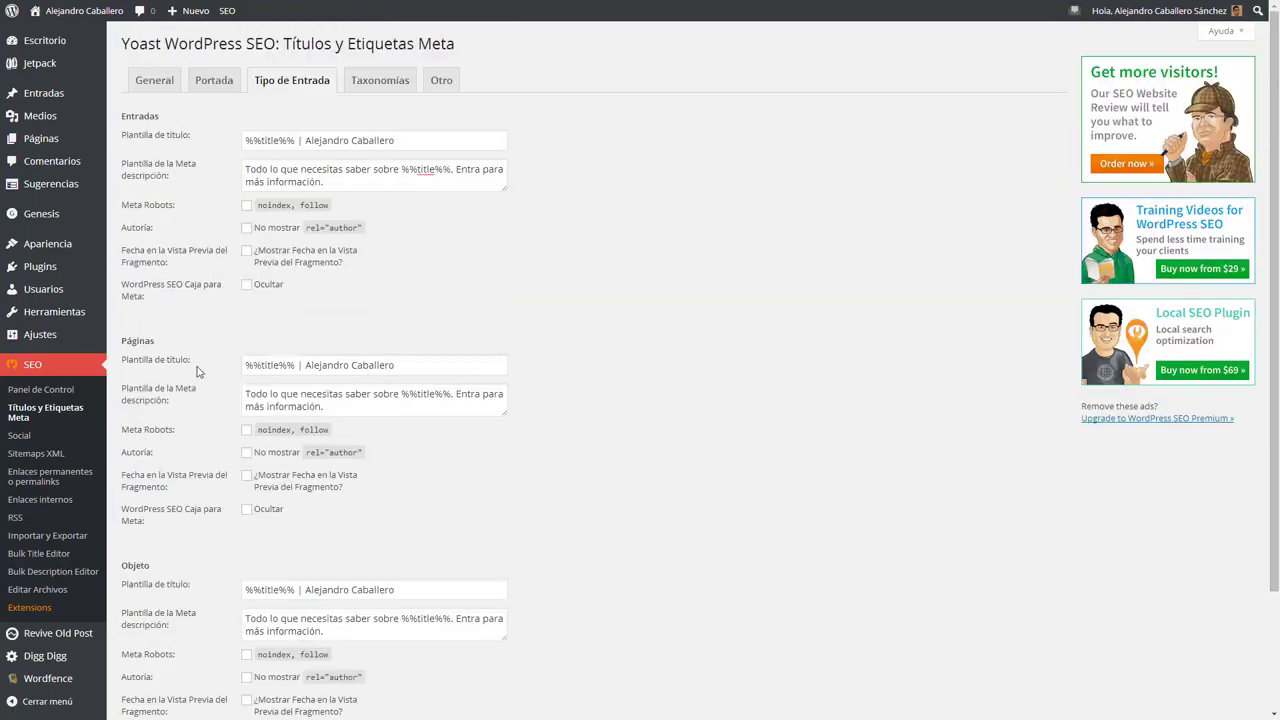
{"action": "left_click", "coordinate": [352, 86]}
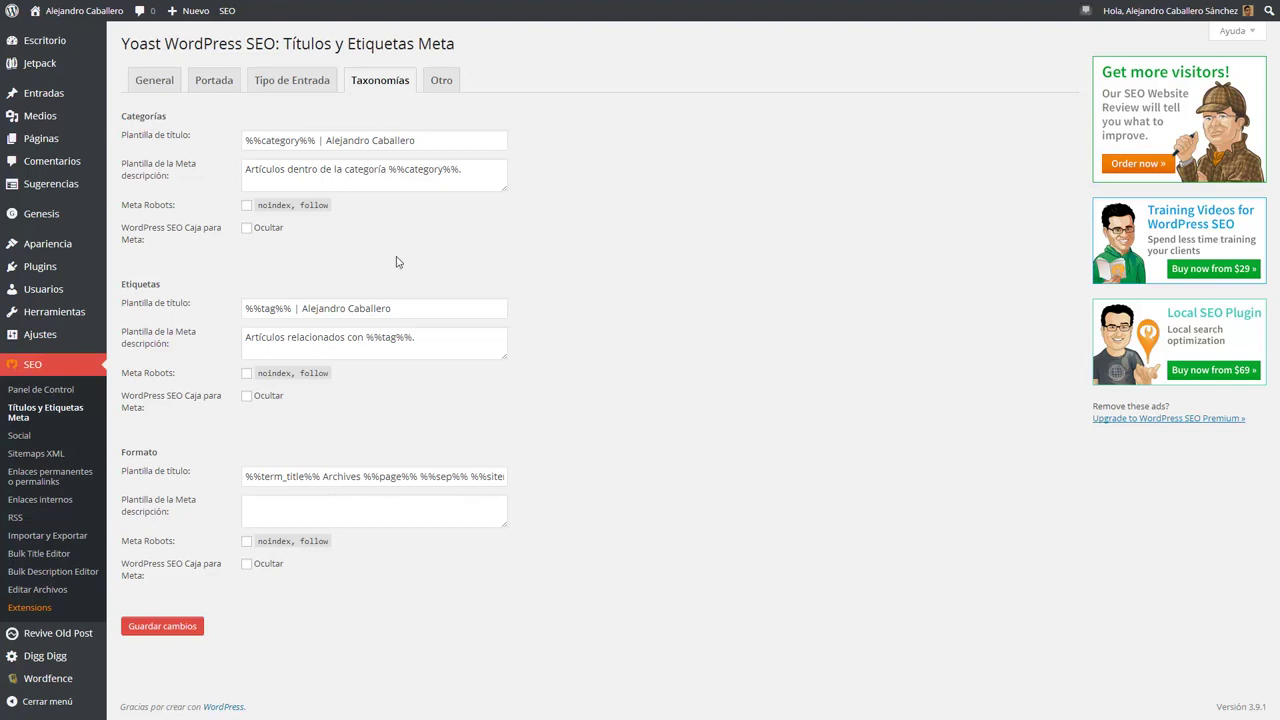
Show the Otro settings and examine the author archive, date archive and Páginas Especiales options.
{"action": "left_click", "coordinate": [442, 84]}
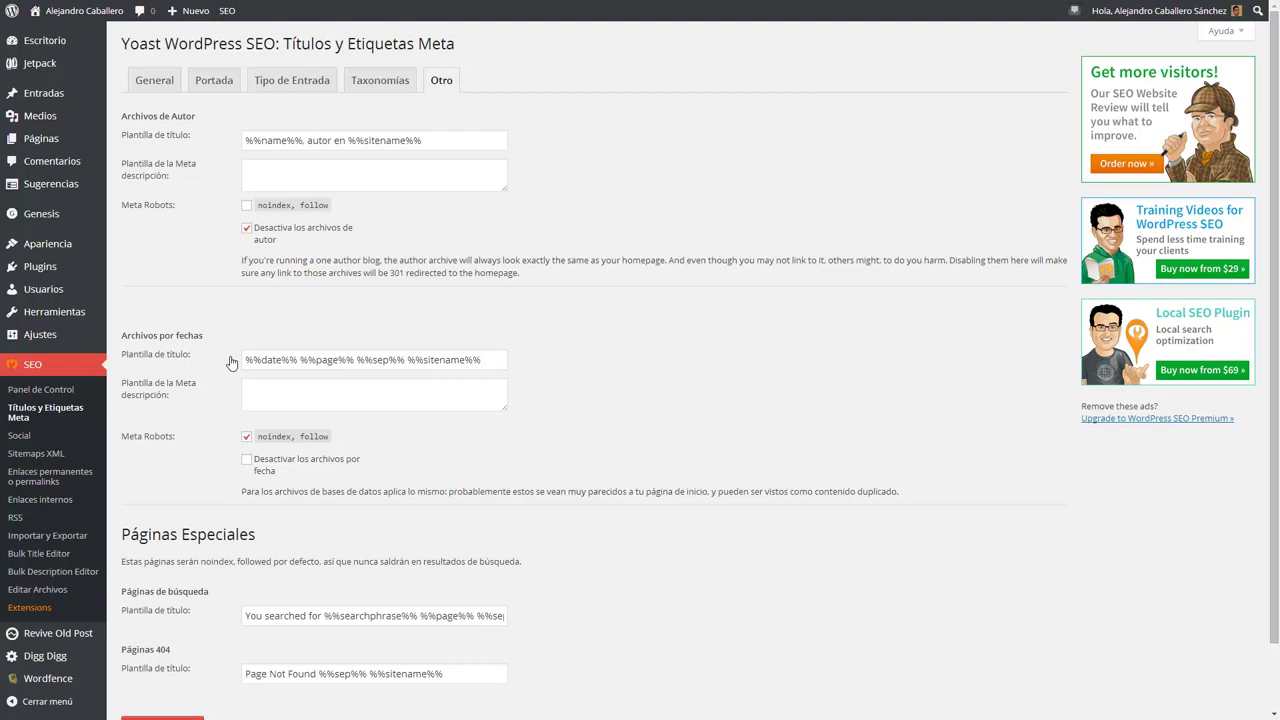
{"action": "scroll", "coordinate": [230, 362], "scroll_direction": "down", "scroll_amount": 2}
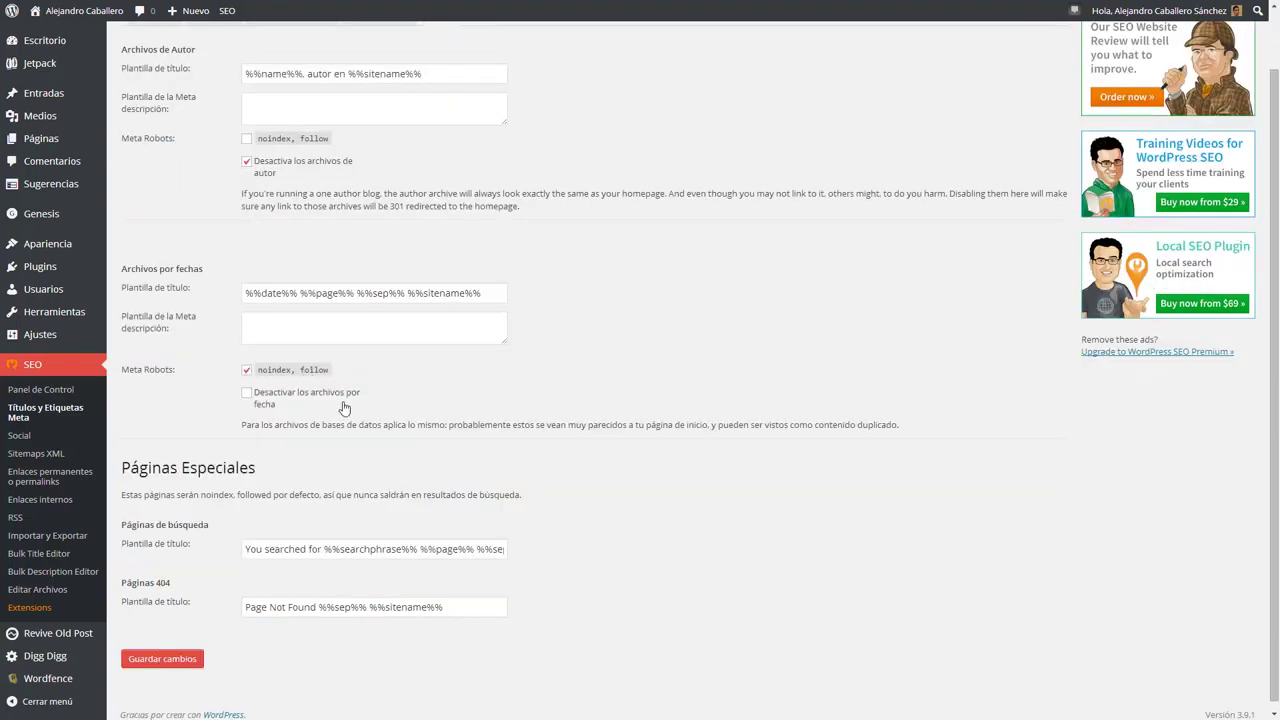
{"action": "left_click_drag", "start_coordinate": [257, 462], "coordinate": [127, 449]}
{"action": "left_click", "coordinate": [127, 449]}
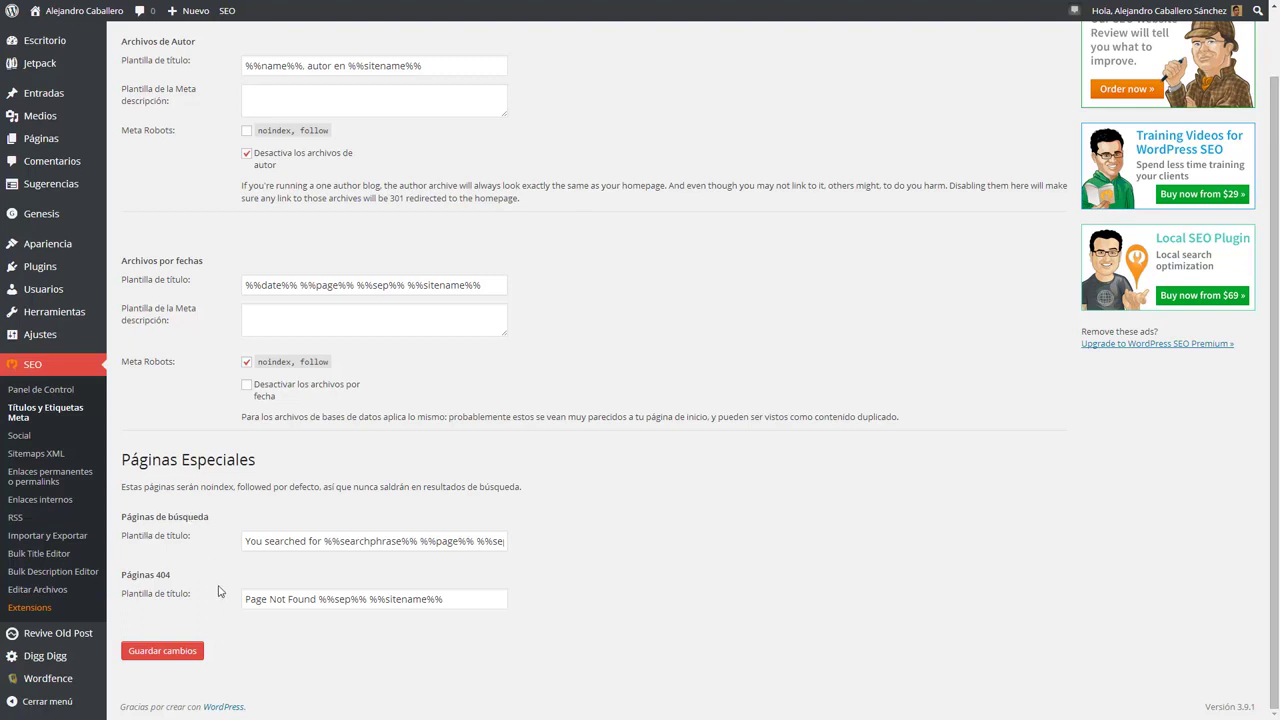
Set the title template for Páginas de búsqueda to "Ésta la página de búsqueda.".
{"action": "left_click_drag", "start_coordinate": [246, 547], "coordinate": [657, 541]}
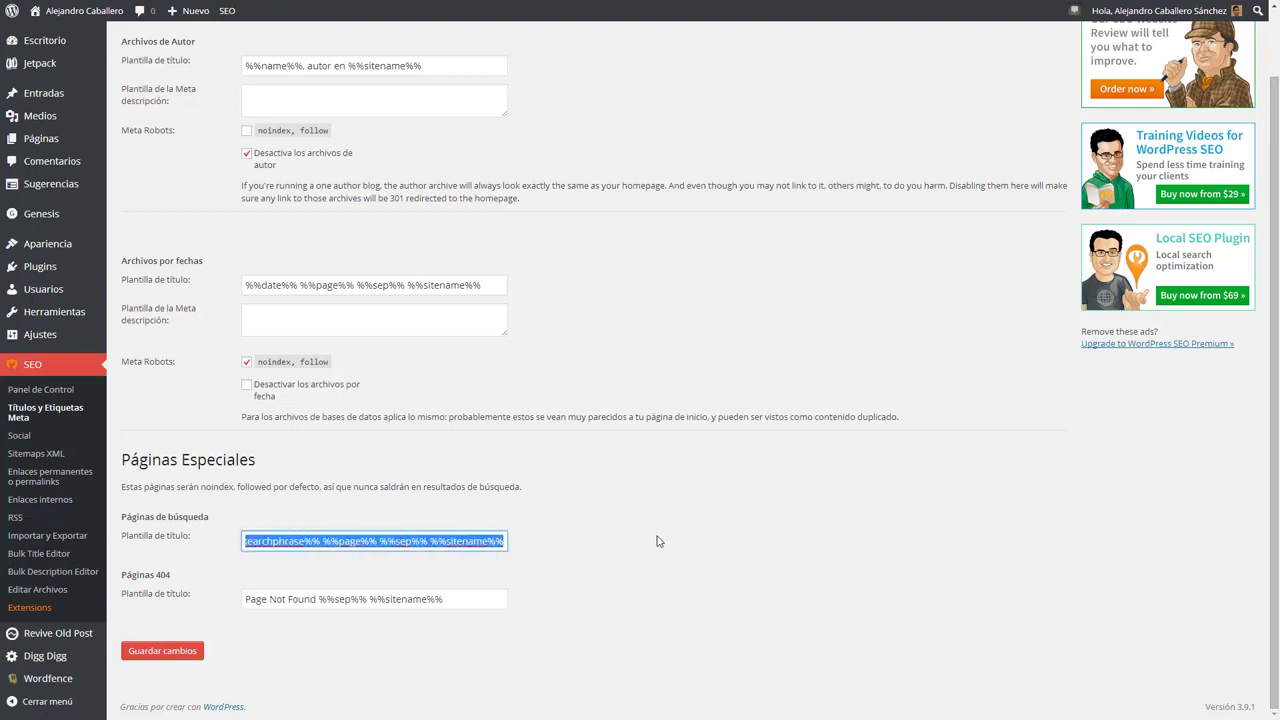
{"action": "type", "text": "Ést"}
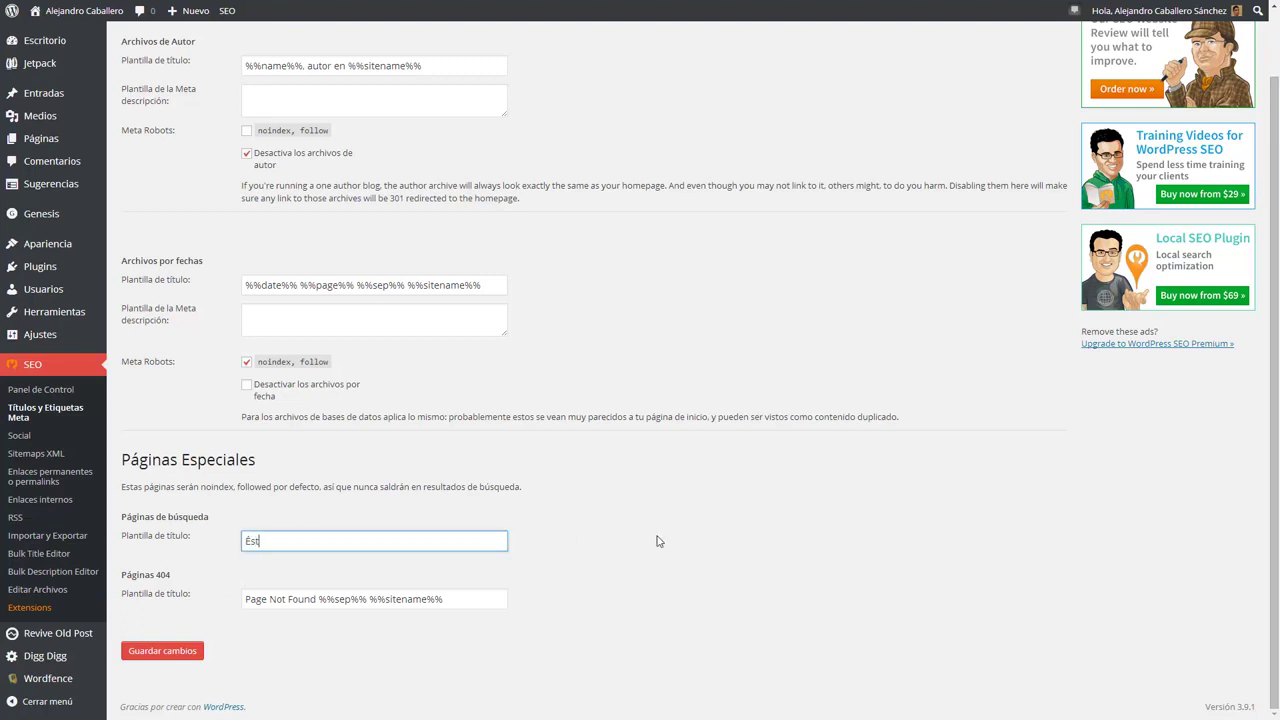
{"action": "type", "text": "a la página de búsqueda."}
{"action": "left_click", "coordinate": [658, 541]}
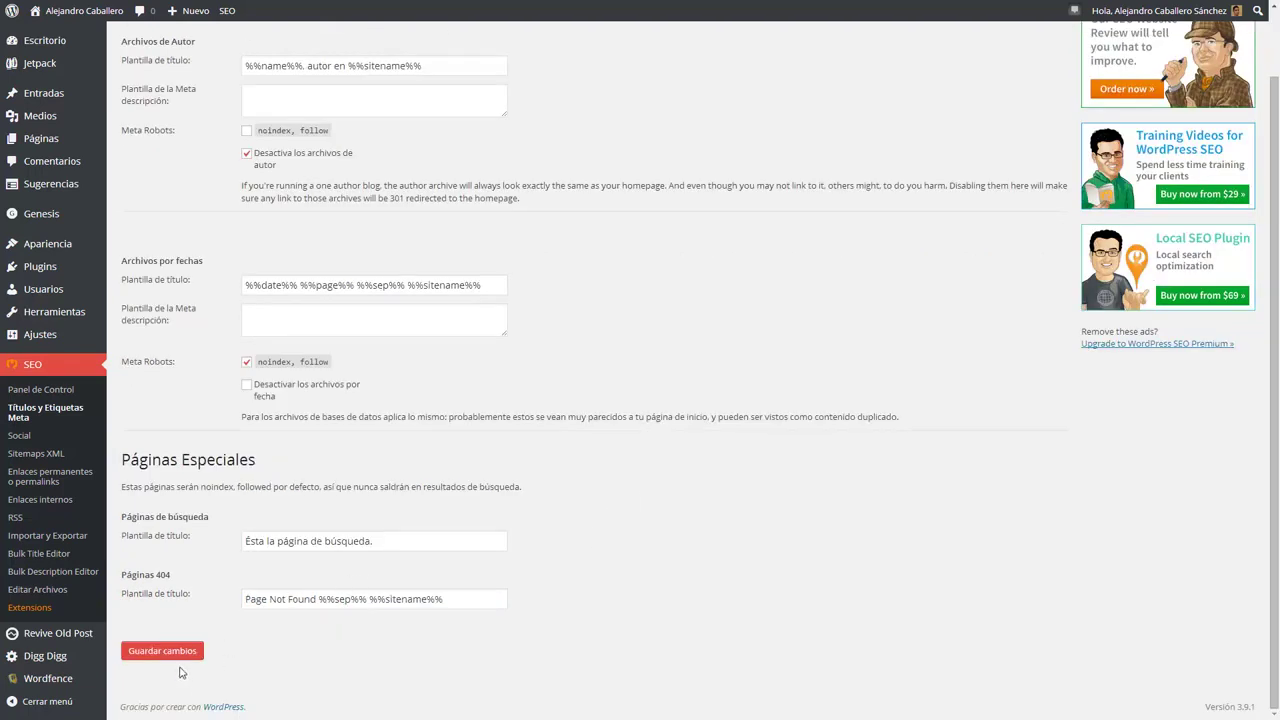
Open the plugin's Social settings and look through the Twitter and Google+ sections before returning to Facebook.
{"action": "scroll", "coordinate": [200, 620], "scroll_direction": "up", "scroll_amount": 1}
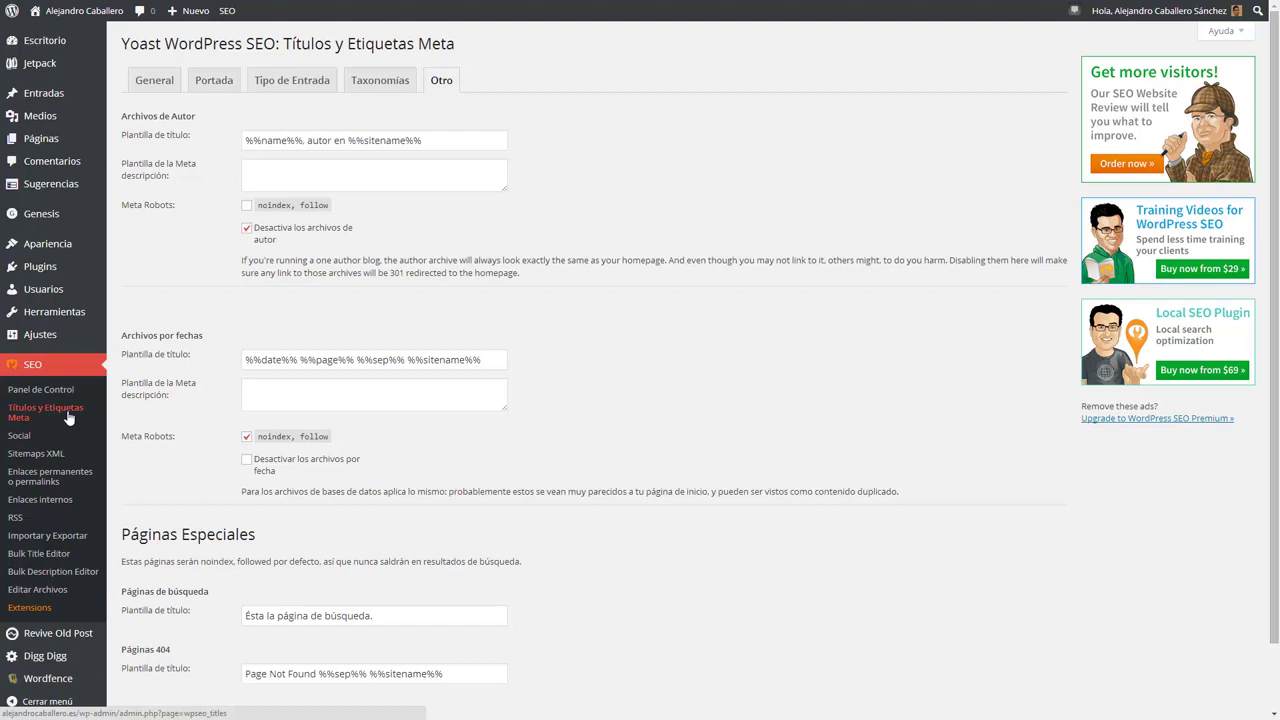
{"action": "left_click", "coordinate": [23, 437]}
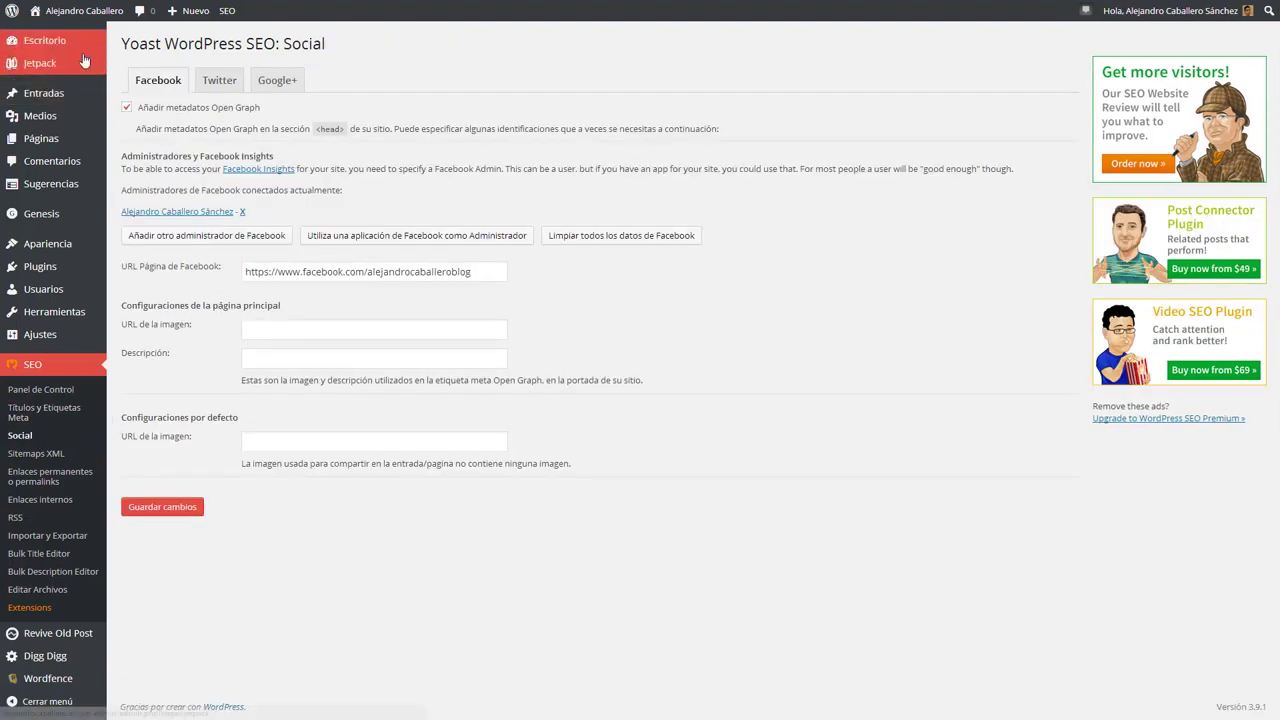
{"action": "left_click", "coordinate": [218, 82]}
{"action": "left_click", "coordinate": [271, 82]}
{"action": "left_click", "coordinate": [176, 87]}
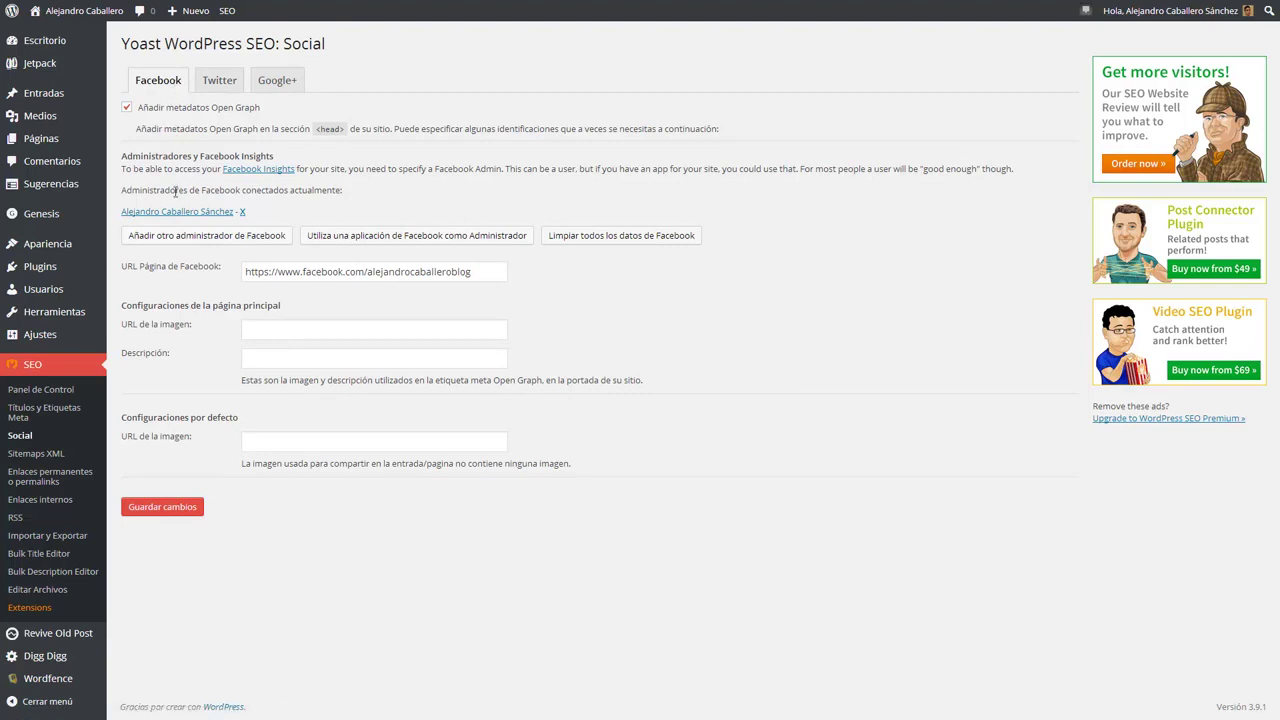
Examine the Facebook page URL and the main page's image URL and description fields in the Facebook social settings.
{"action": "left_click", "coordinate": [477, 271]}
{"action": "left_click_drag", "start_coordinate": [477, 271], "coordinate": [242, 271]}
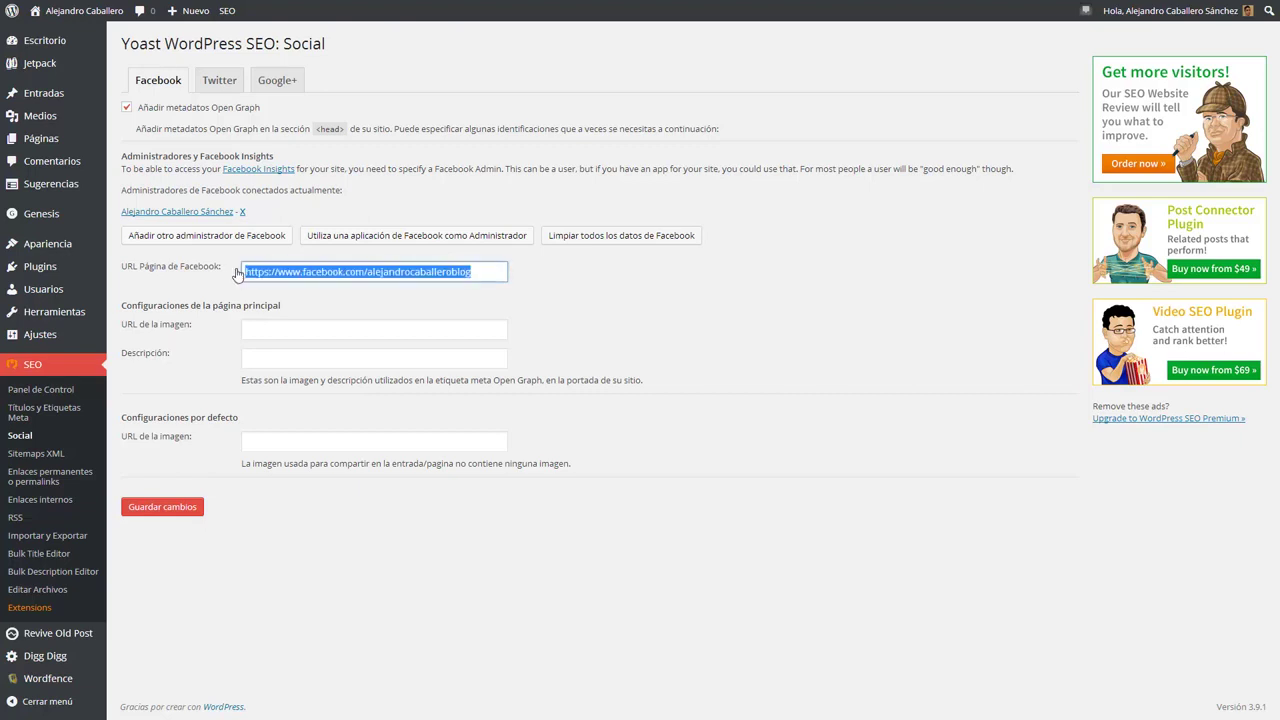
{"action": "left_click", "coordinate": [231, 288]}
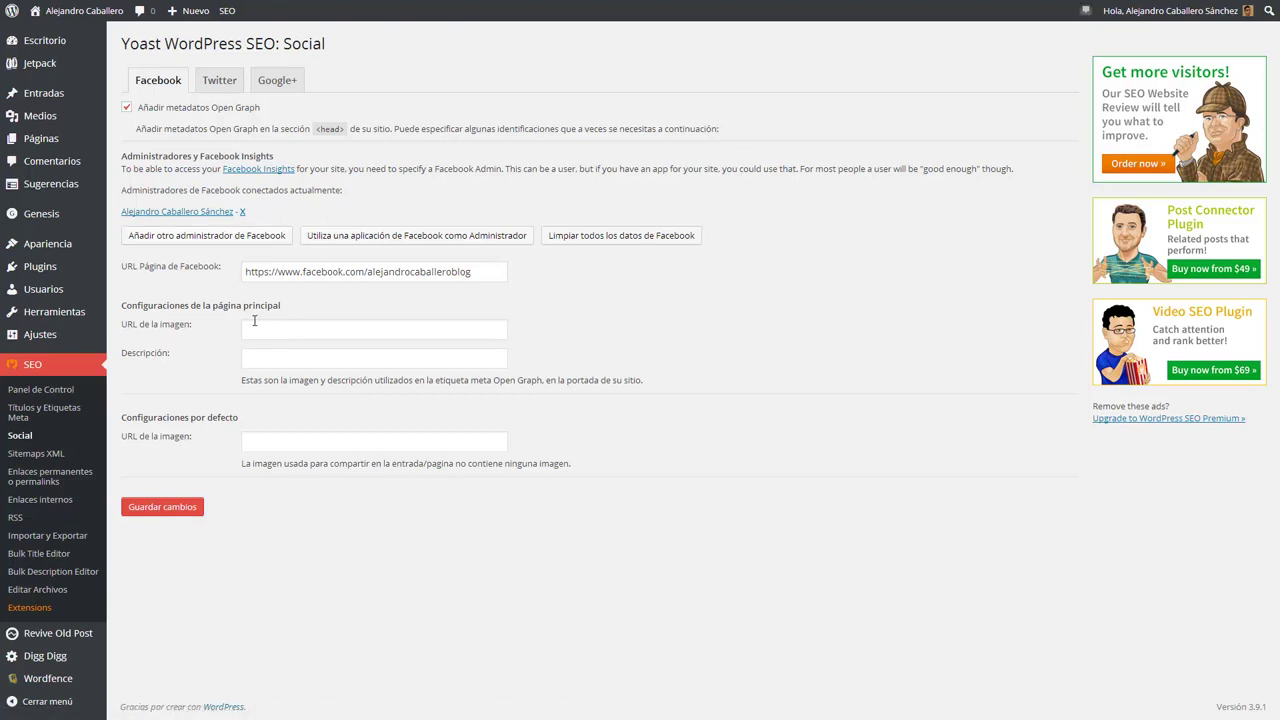
{"action": "left_click", "coordinate": [272, 361]}
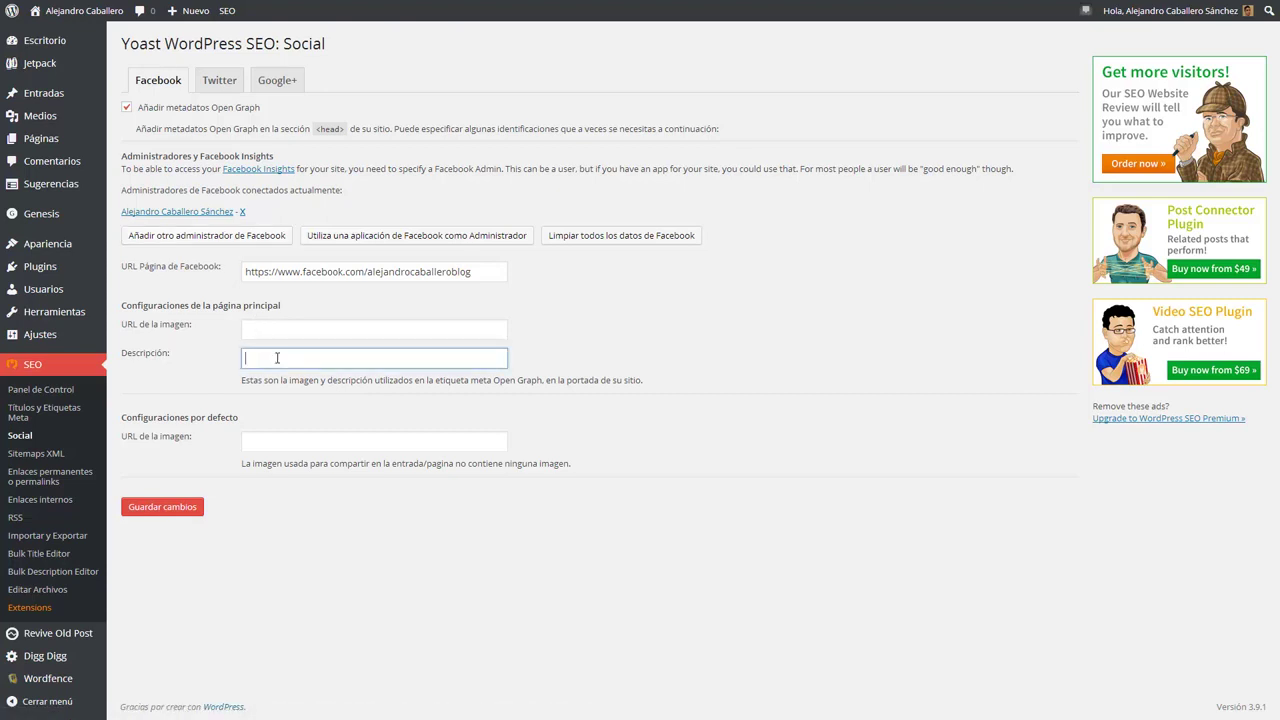
{"action": "left_click", "coordinate": [300, 333]}
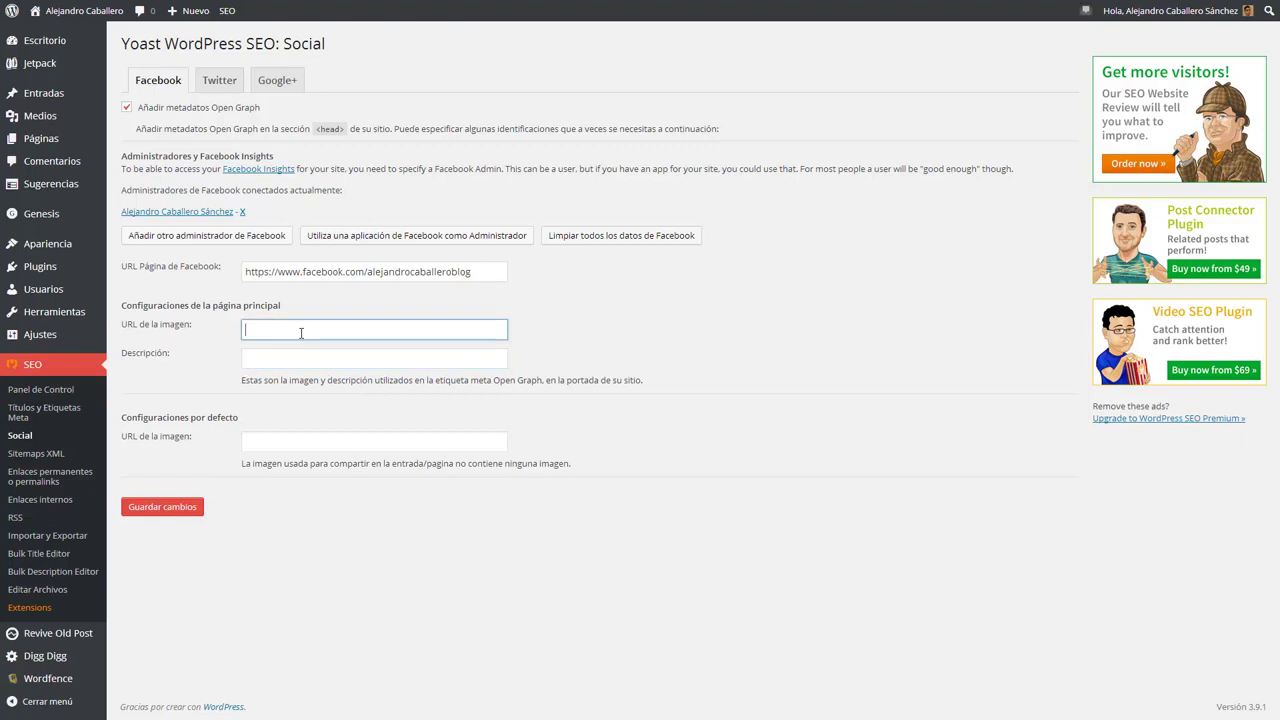
{"action": "left_click", "coordinate": [290, 359]}
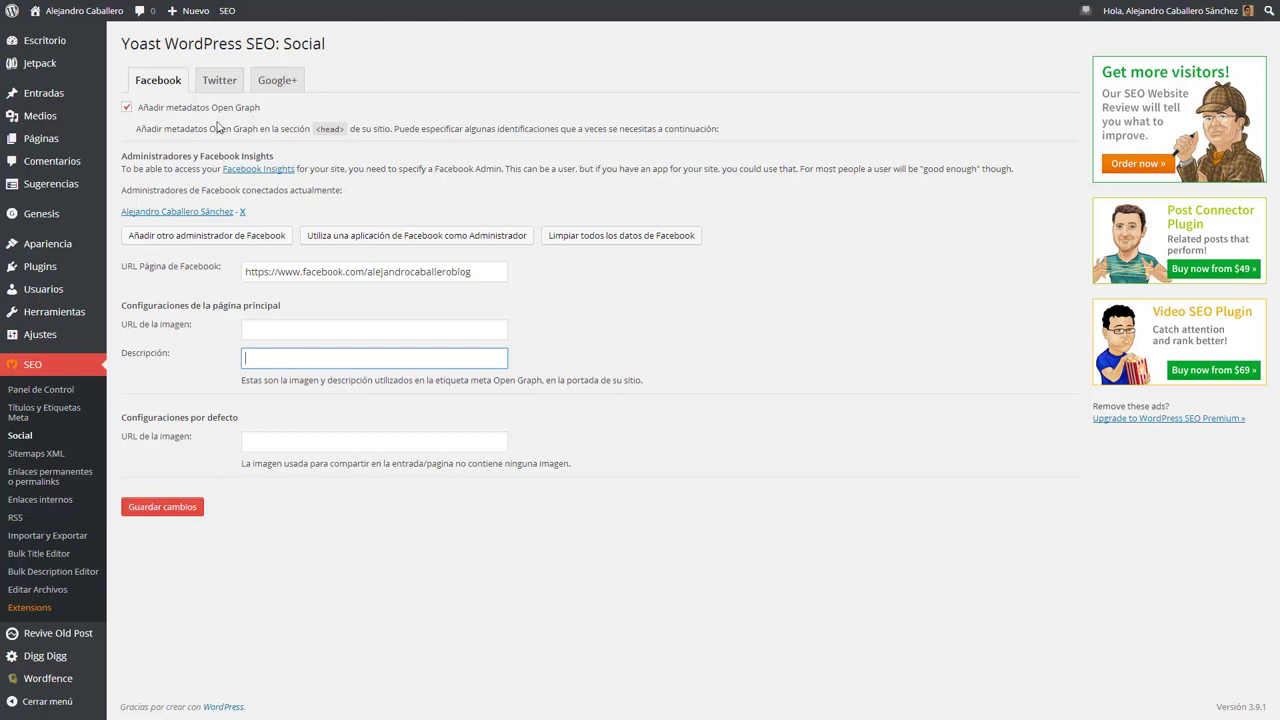
Show the Twitter social settings and examine the site's Twitter username and the available default card types.
{"action": "left_click", "coordinate": [224, 90]}
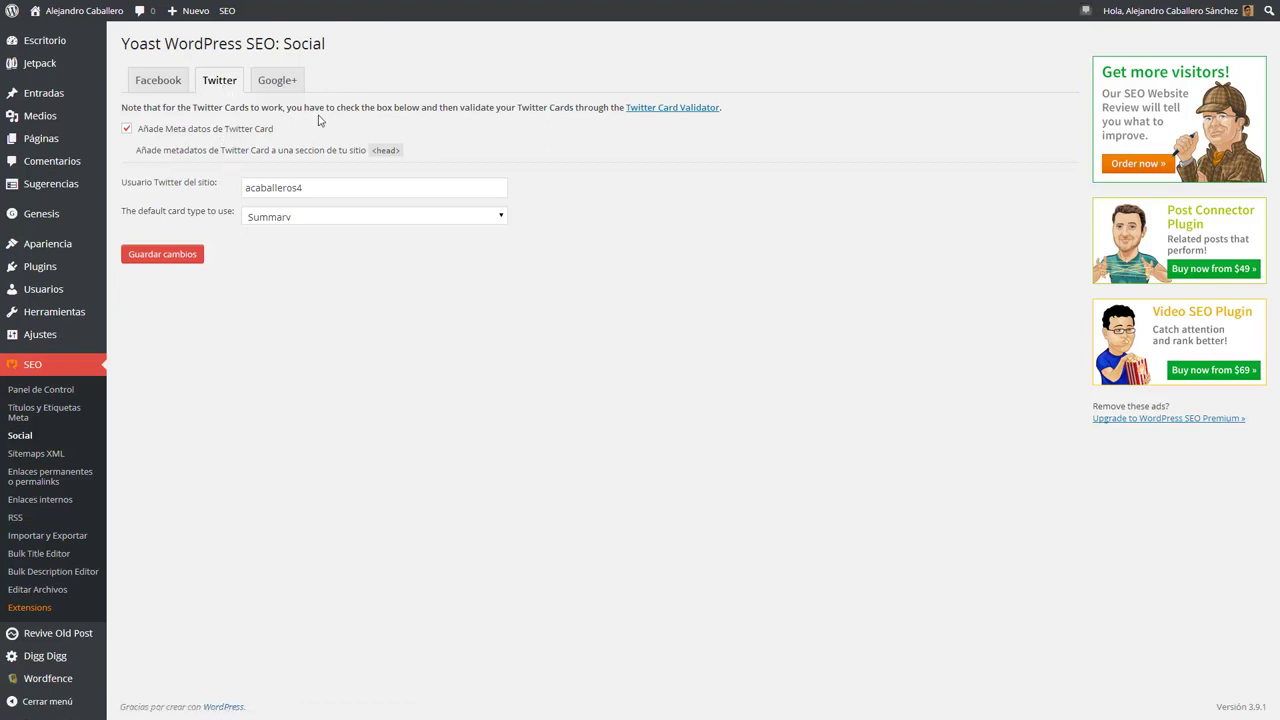
{"action": "left_click", "coordinate": [331, 191]}
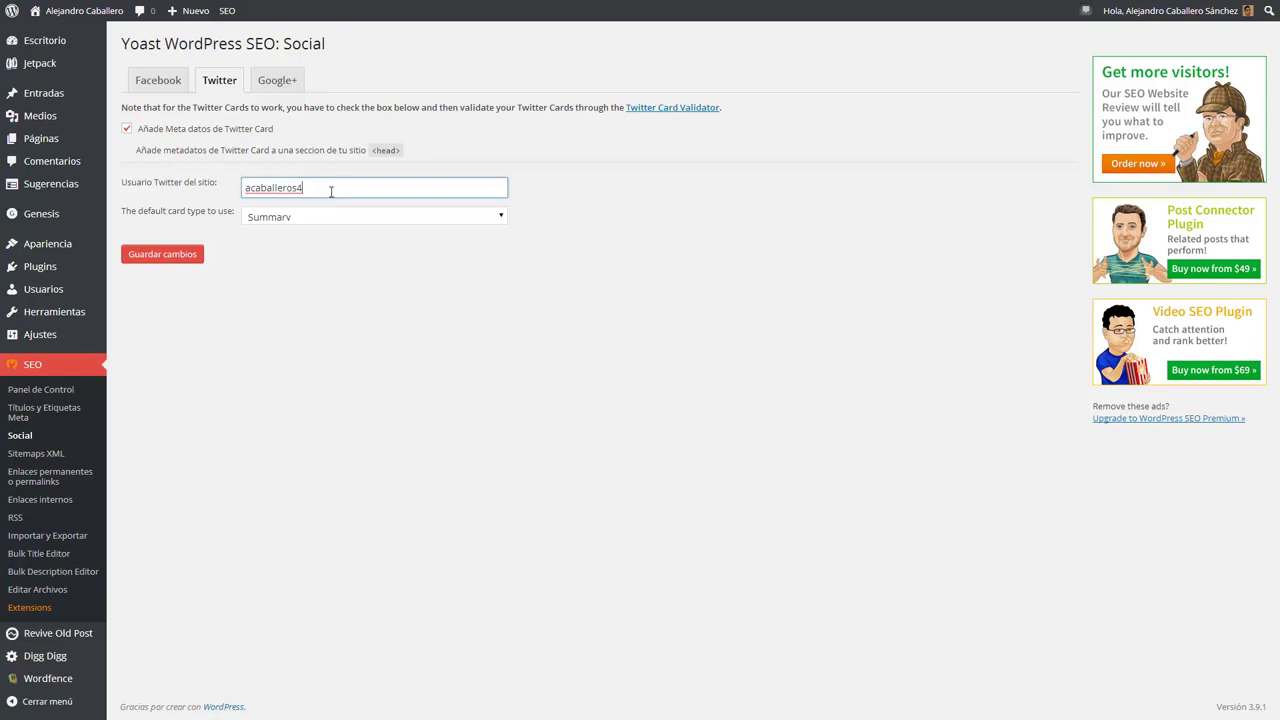
{"action": "left_click", "coordinate": [240, 190]}
{"action": "left_click", "coordinate": [277, 224]}
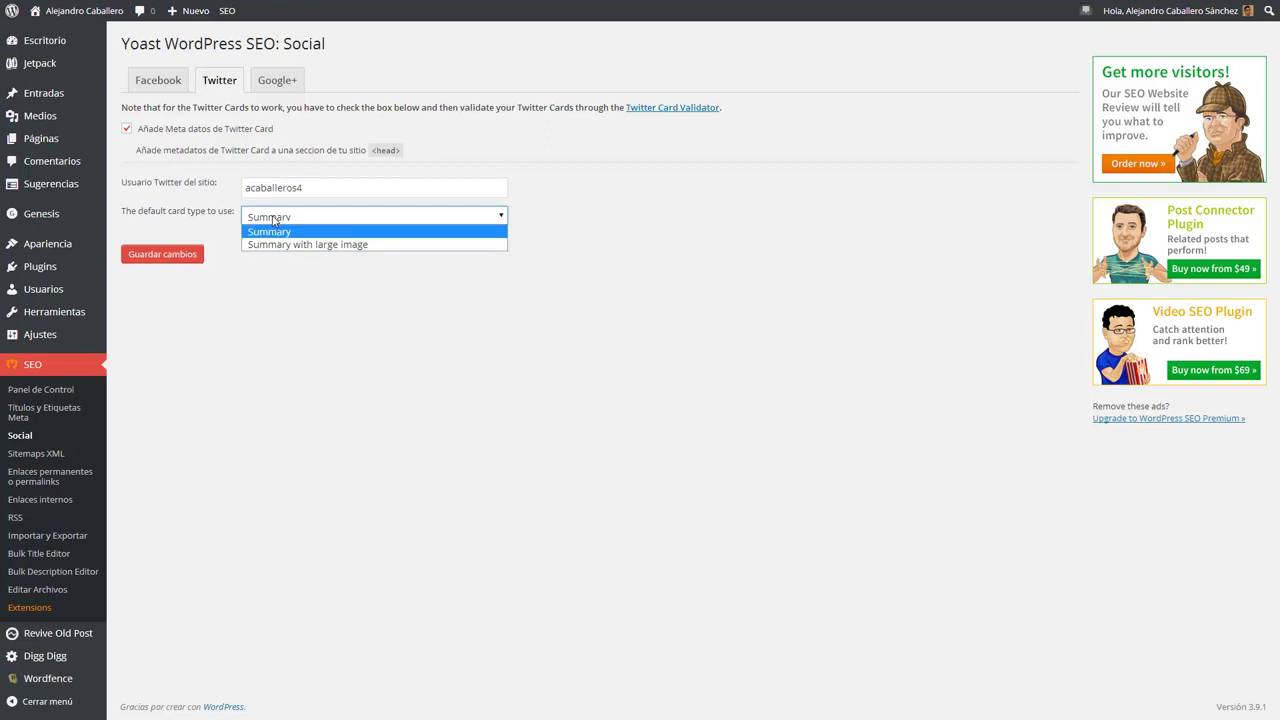
{"action": "left_click", "coordinate": [398, 289]}
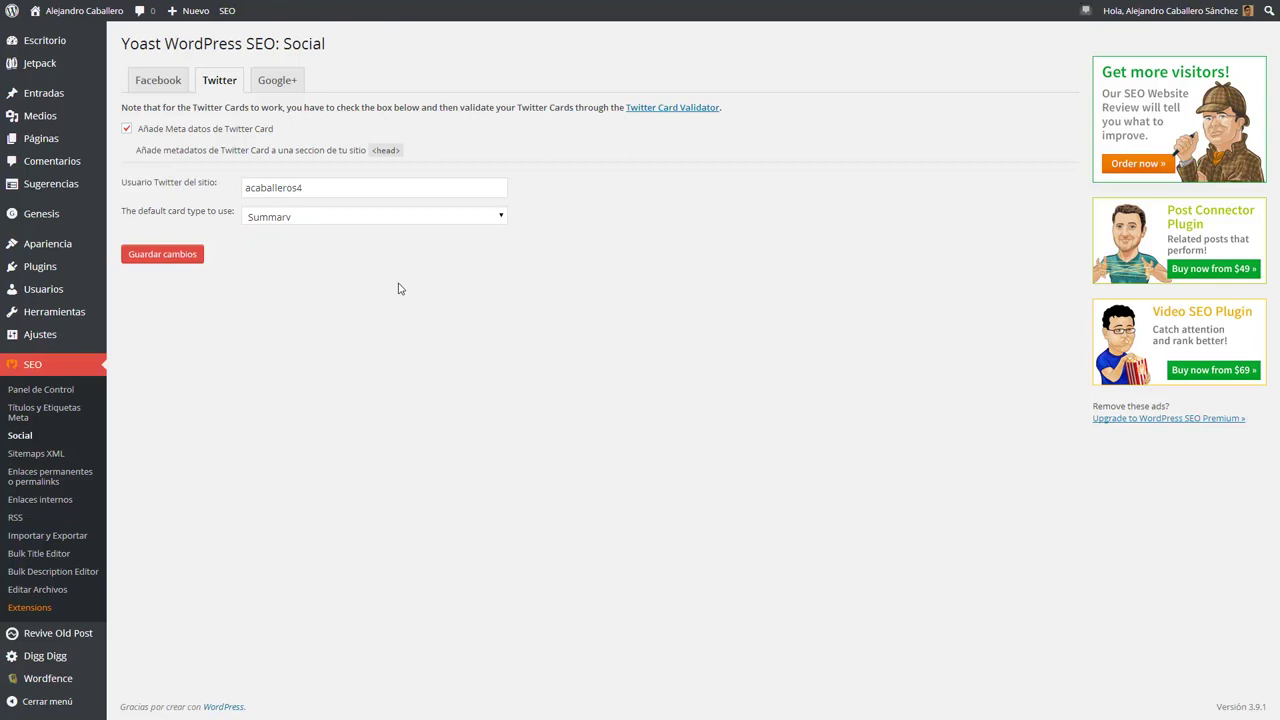
Show the Google+ social settings and examine the Google Publisher page field and its explanation.
{"action": "left_click", "coordinate": [270, 90]}
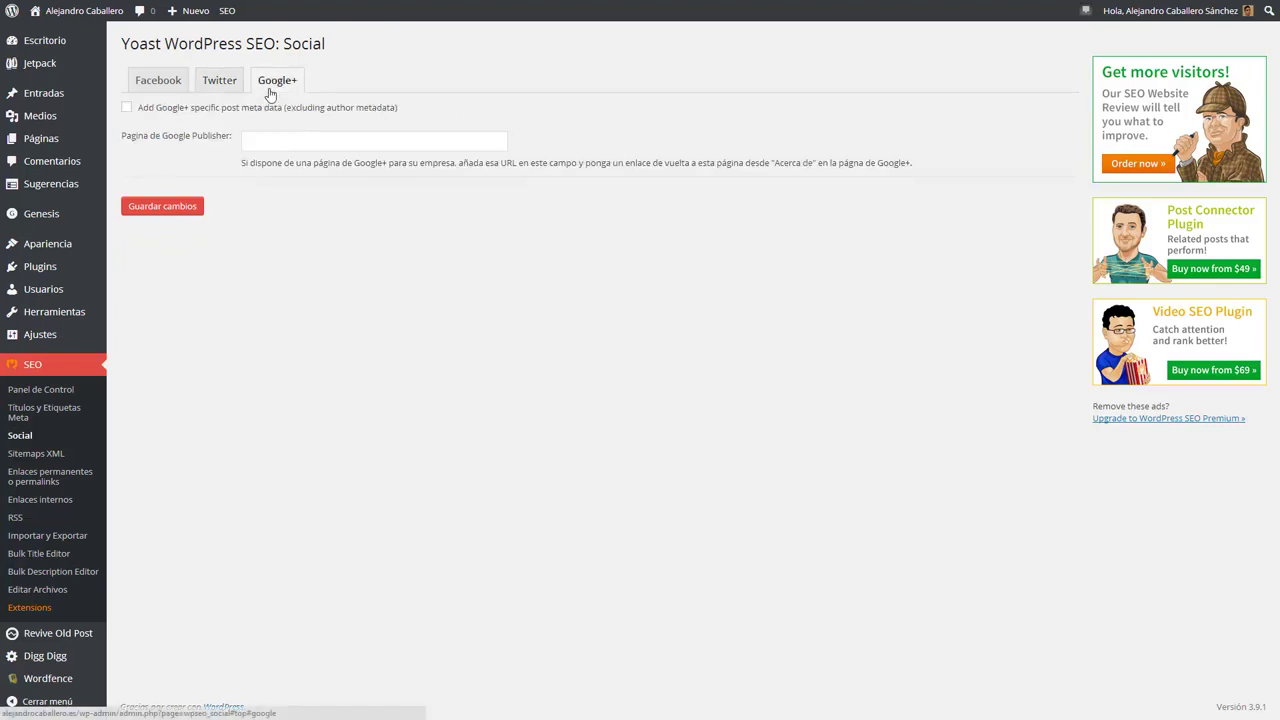
{"action": "left_click", "coordinate": [295, 138]}
{"action": "left_click_drag", "start_coordinate": [776, 162], "coordinate": [810, 162]}
{"action": "left_click", "coordinate": [810, 162]}
Open the plugin's Sitemaps XML settings and enable the XML sitemaps functionality.
{"action": "left_click", "coordinate": [48, 453]}
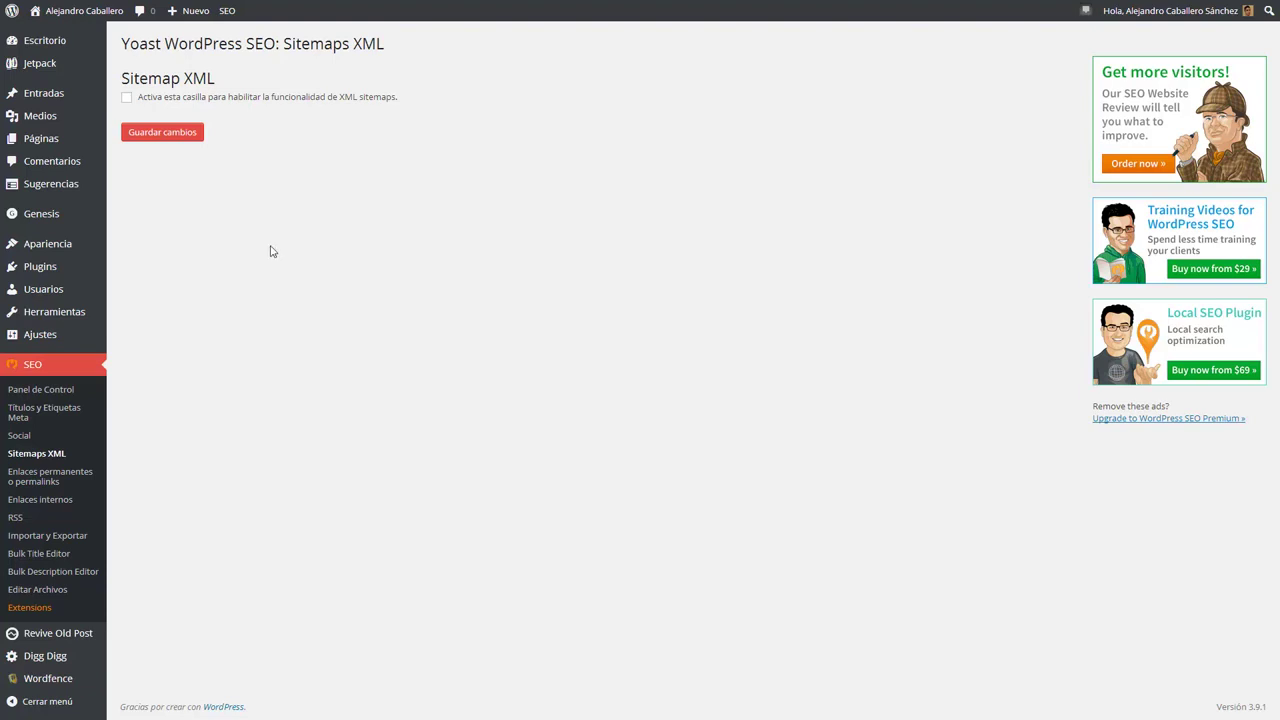
{"action": "left_click", "coordinate": [127, 97]}
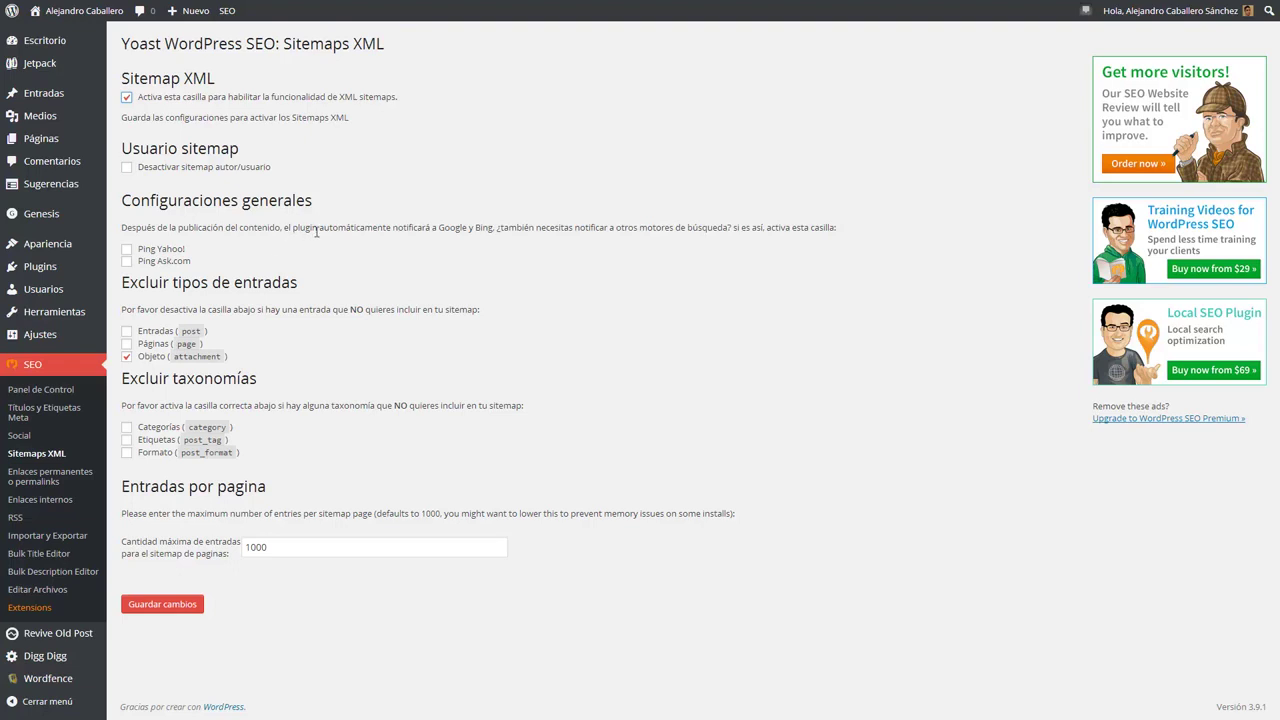
Examine the sitemap options for search engine notification, excluded post types, excluded taxonomies and maximum entries per page.
{"action": "left_click_drag", "start_coordinate": [439, 227], "coordinate": [493, 228]}
{"action": "left_click", "coordinate": [491, 241]}
{"action": "left_click_drag", "start_coordinate": [125, 283], "coordinate": [303, 283]}
{"action": "left_click", "coordinate": [303, 283]}
{"action": "left_click_drag", "start_coordinate": [284, 380], "coordinate": [210, 380]}
{"action": "left_click", "coordinate": [191, 397]}
{"action": "left_click", "coordinate": [277, 549]}
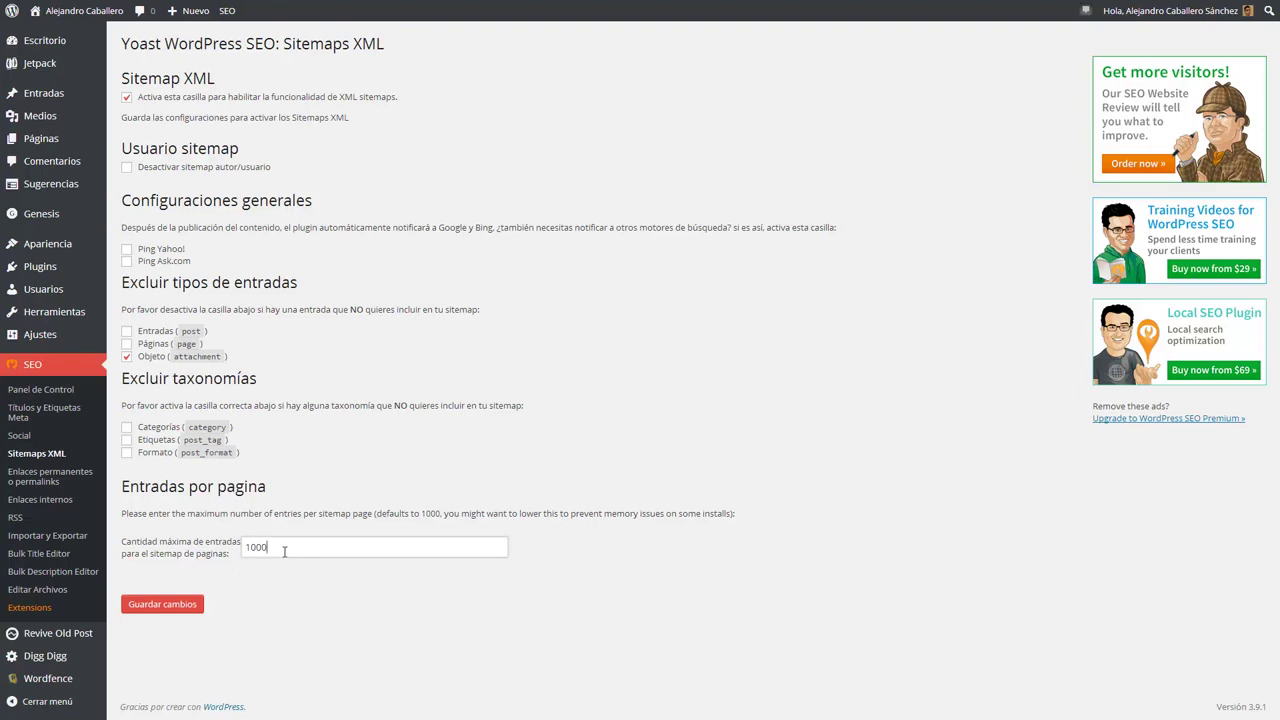
{"action": "left_click_drag", "start_coordinate": [277, 549], "coordinate": [226, 556]}
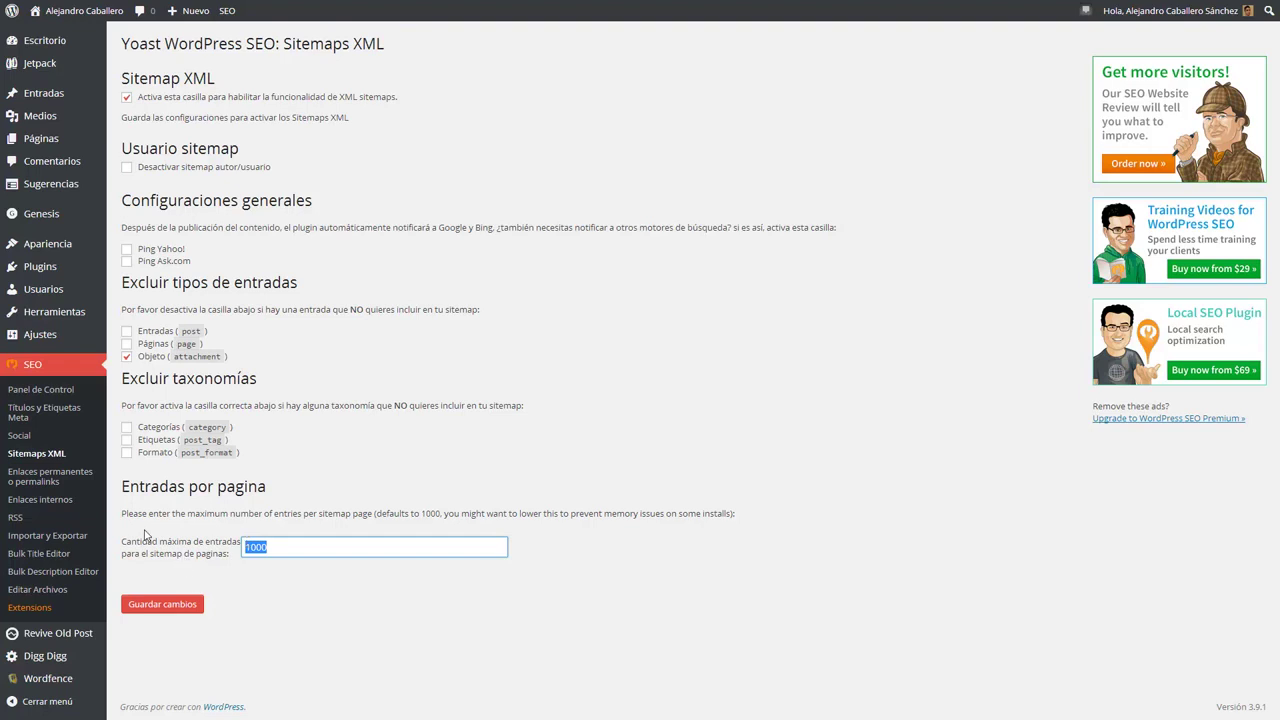
Open the Enlaces permanentes settings and review the permalink options, including the explanation of removing ?replytocom variables.
{"action": "left_click", "coordinate": [52, 476]}
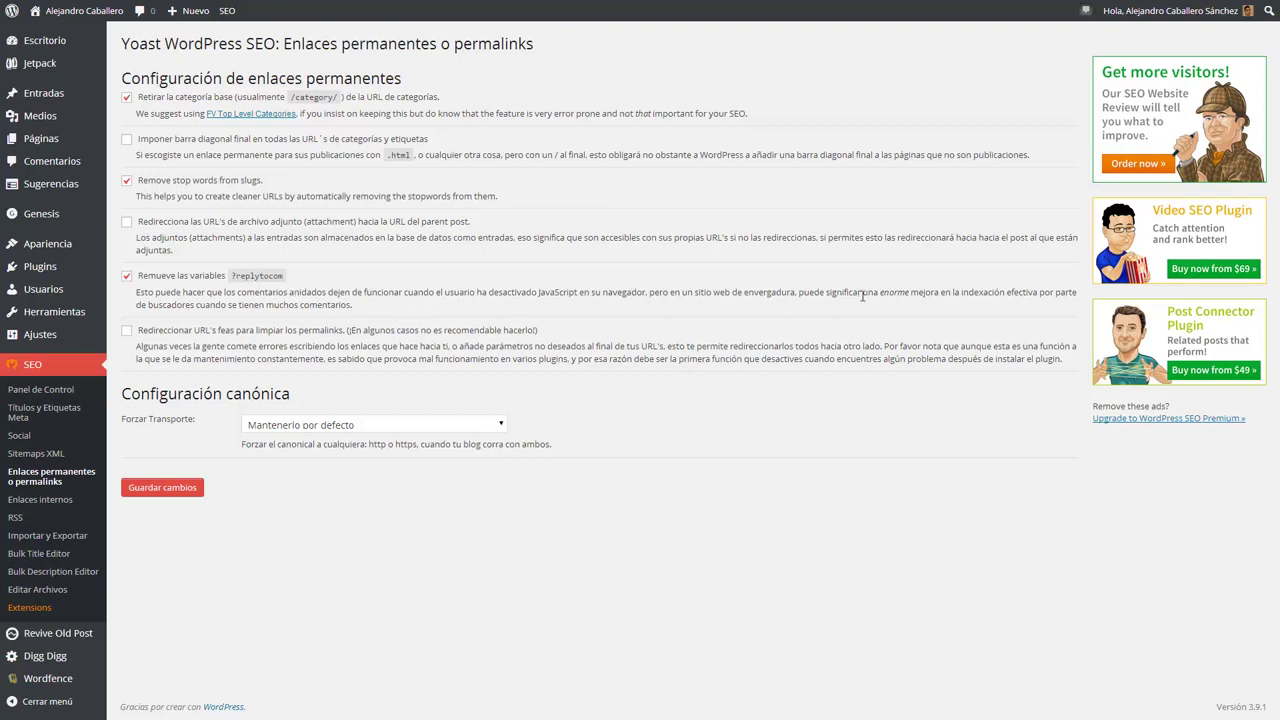
{"action": "left_click_drag", "start_coordinate": [882, 293], "coordinate": [1006, 290]}
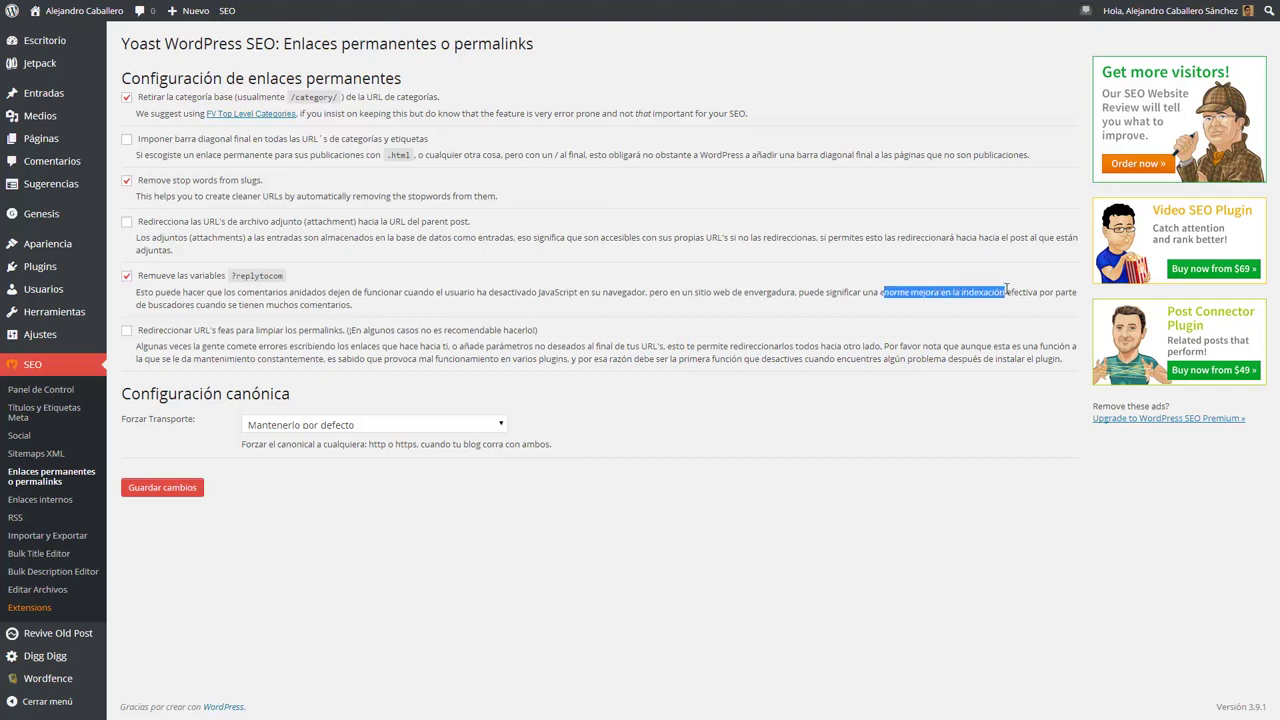
{"action": "left_click", "coordinate": [1006, 290]}
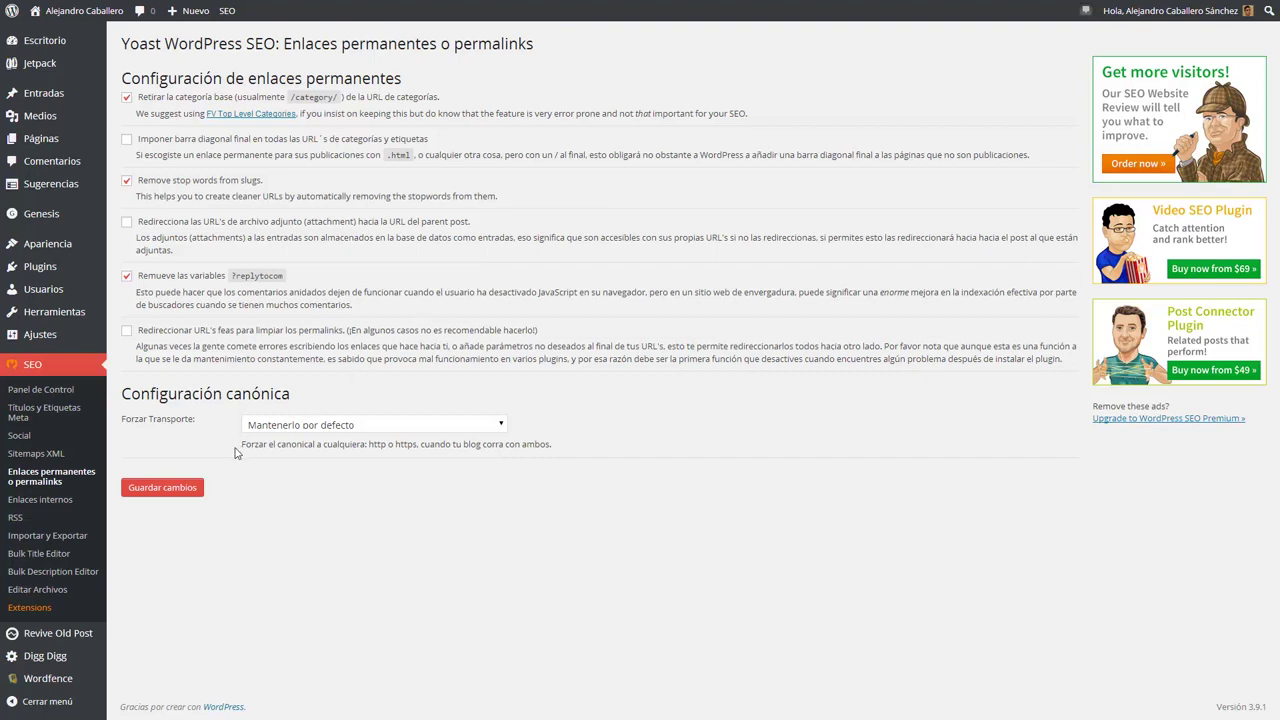
Open the Enlaces internos settings and examine the breadcrumb separator and the PHP snippet for inserting breadcrumbs in the theme.
{"action": "left_click", "coordinate": [78, 498]}
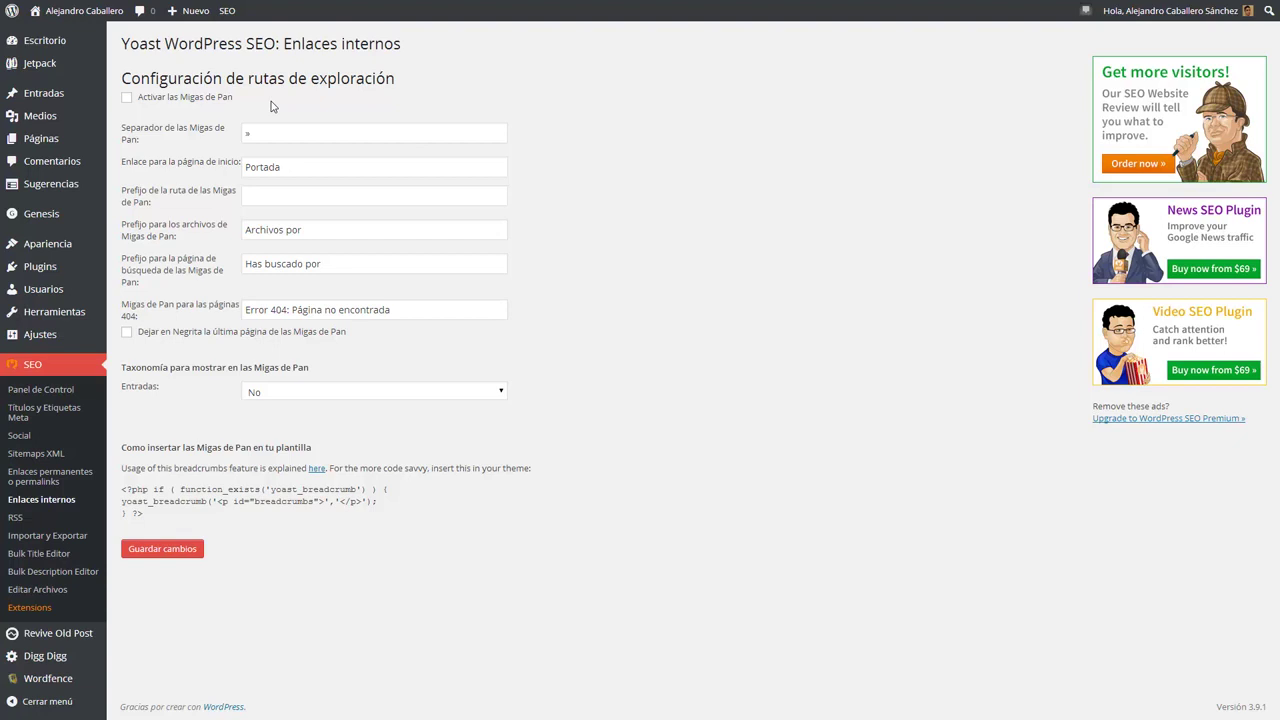
{"action": "left_click", "coordinate": [241, 134]}
{"action": "key", "text": "Delete"}
{"action": "key", "text": "ctrl+z"}
{"action": "left_click_drag", "start_coordinate": [197, 514], "coordinate": [123, 482]}
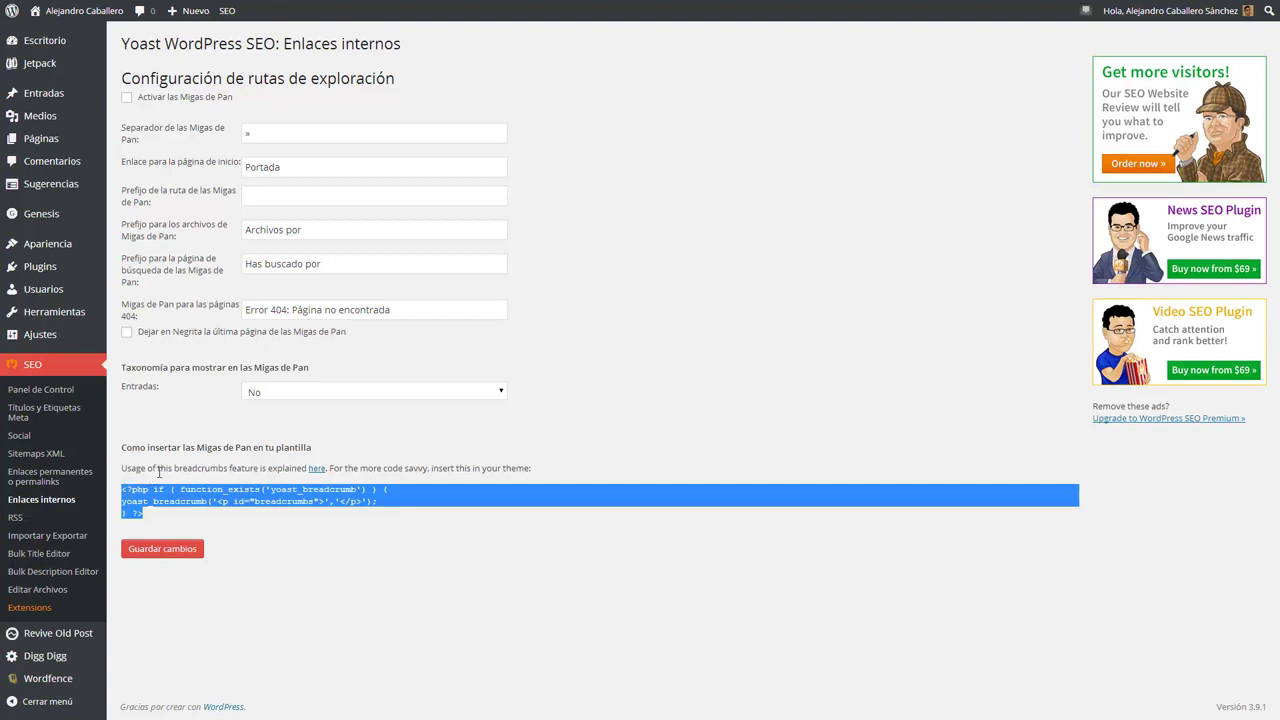
{"action": "left_click", "coordinate": [190, 473]}
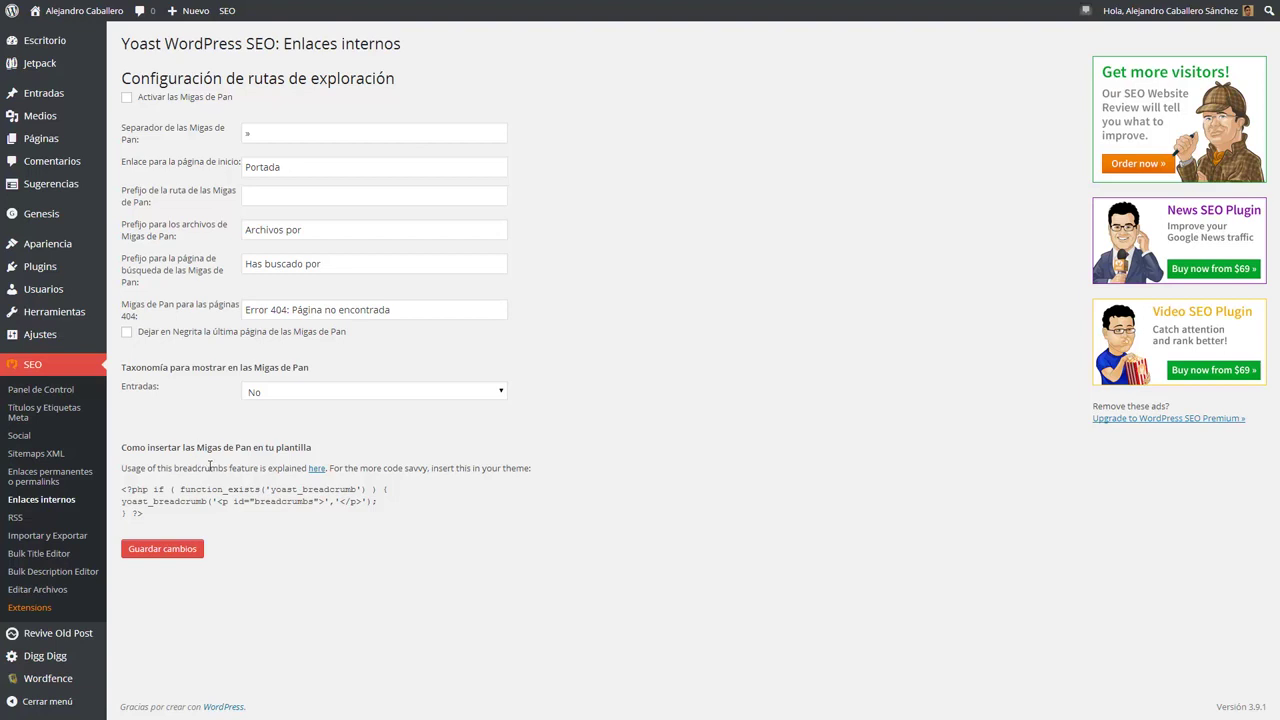
Open the RSS settings and examine the before-entry content field and the %%AUTHORLINK%% variable.
{"action": "left_click", "coordinate": [52, 521]}
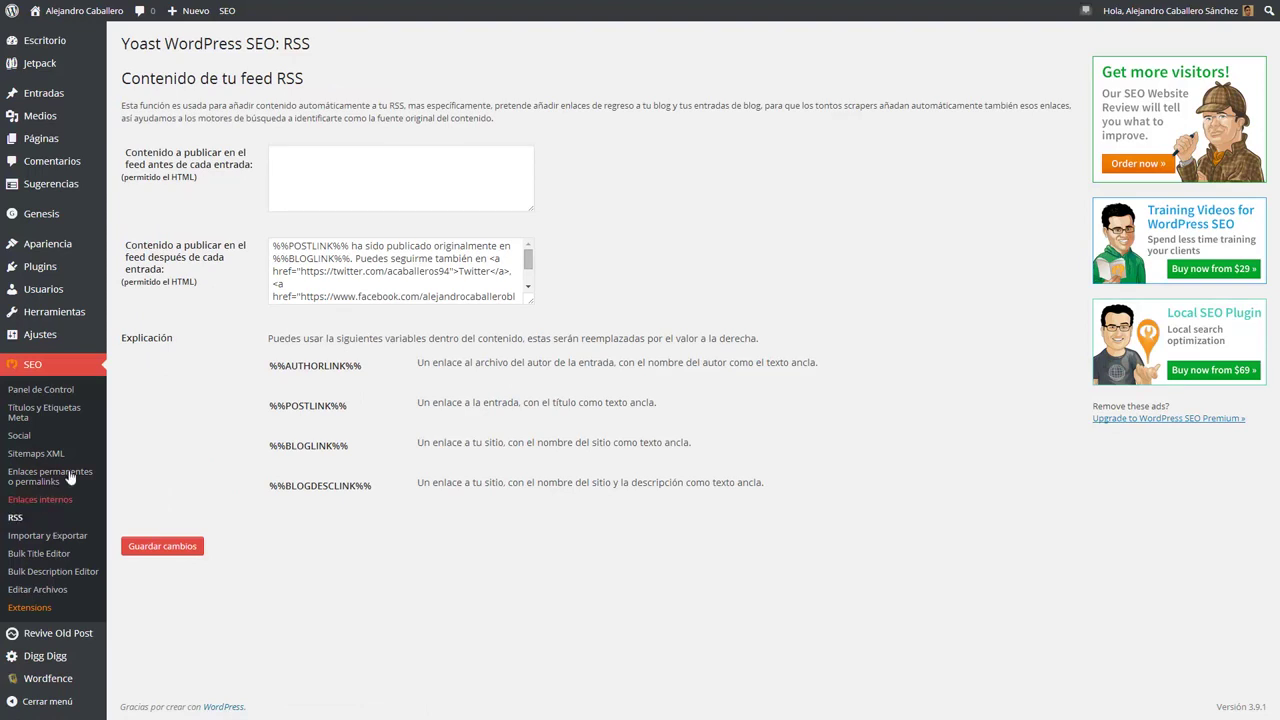
{"action": "triple_click", "coordinate": [126, 158]}
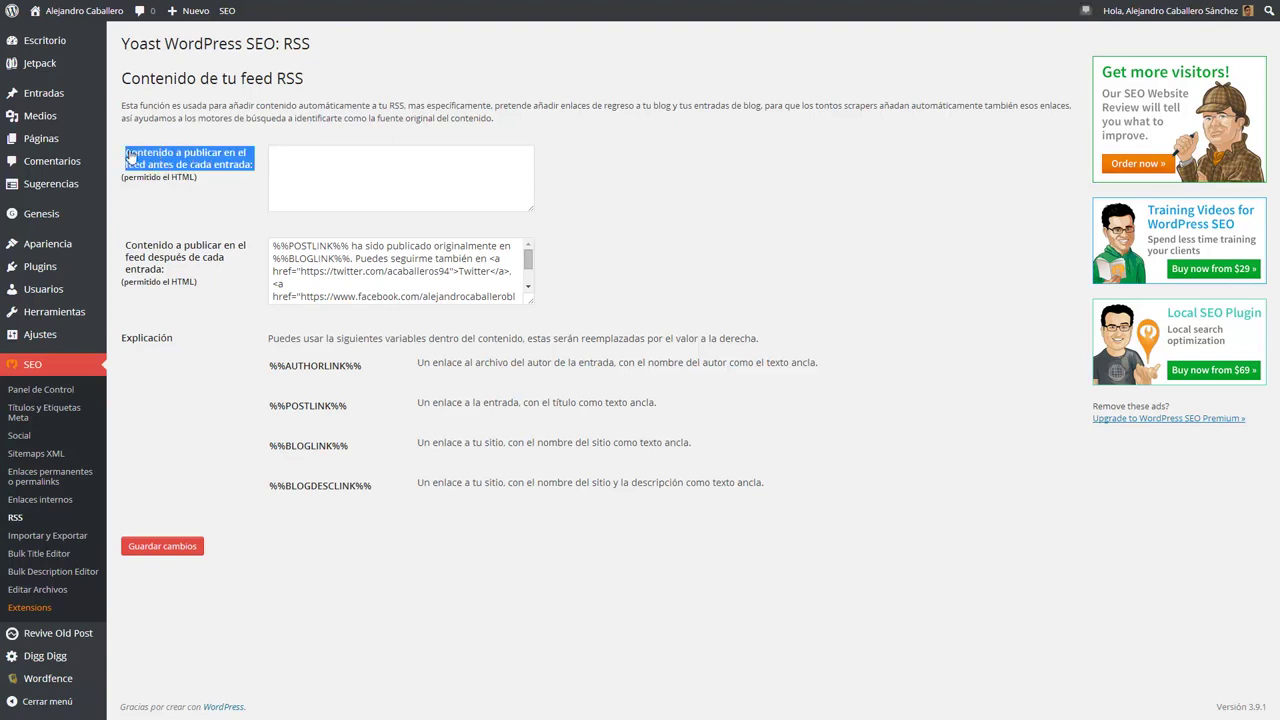
{"action": "left_click", "coordinate": [150, 138]}
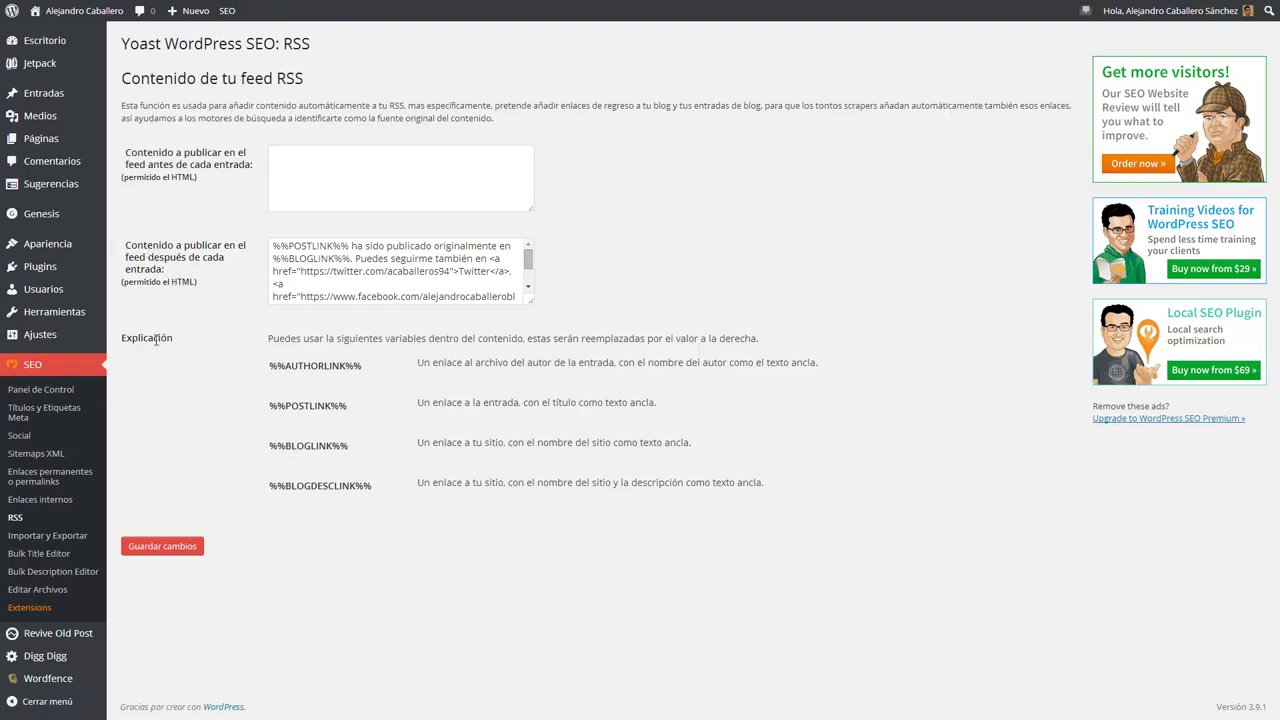
{"action": "left_click_drag", "start_coordinate": [265, 362], "coordinate": [357, 377]}
{"action": "left_click", "coordinate": [360, 382]}
Read through the after-entry feed content, including its post and blog link variables and social profile links.
{"action": "left_click_drag", "start_coordinate": [276, 246], "coordinate": [350, 260]}
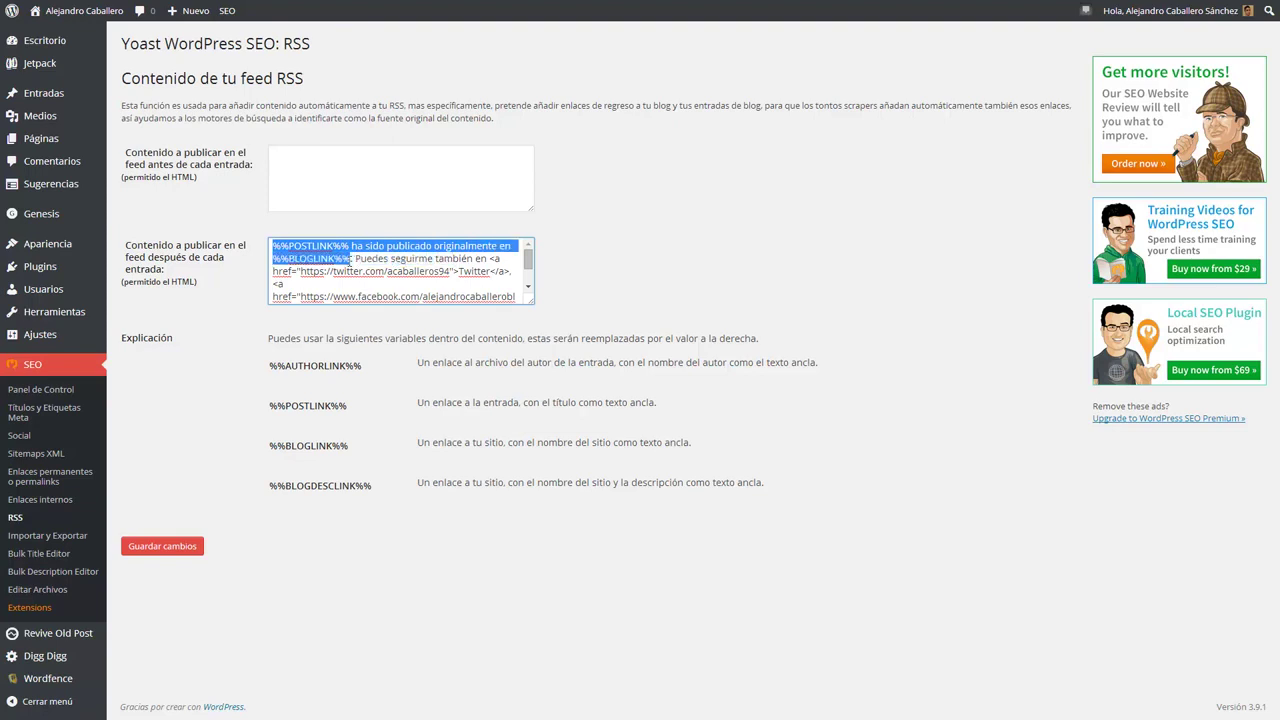
{"action": "left_click", "coordinate": [368, 262]}
{"action": "left_click_drag", "start_coordinate": [360, 260], "coordinate": [476, 270]}
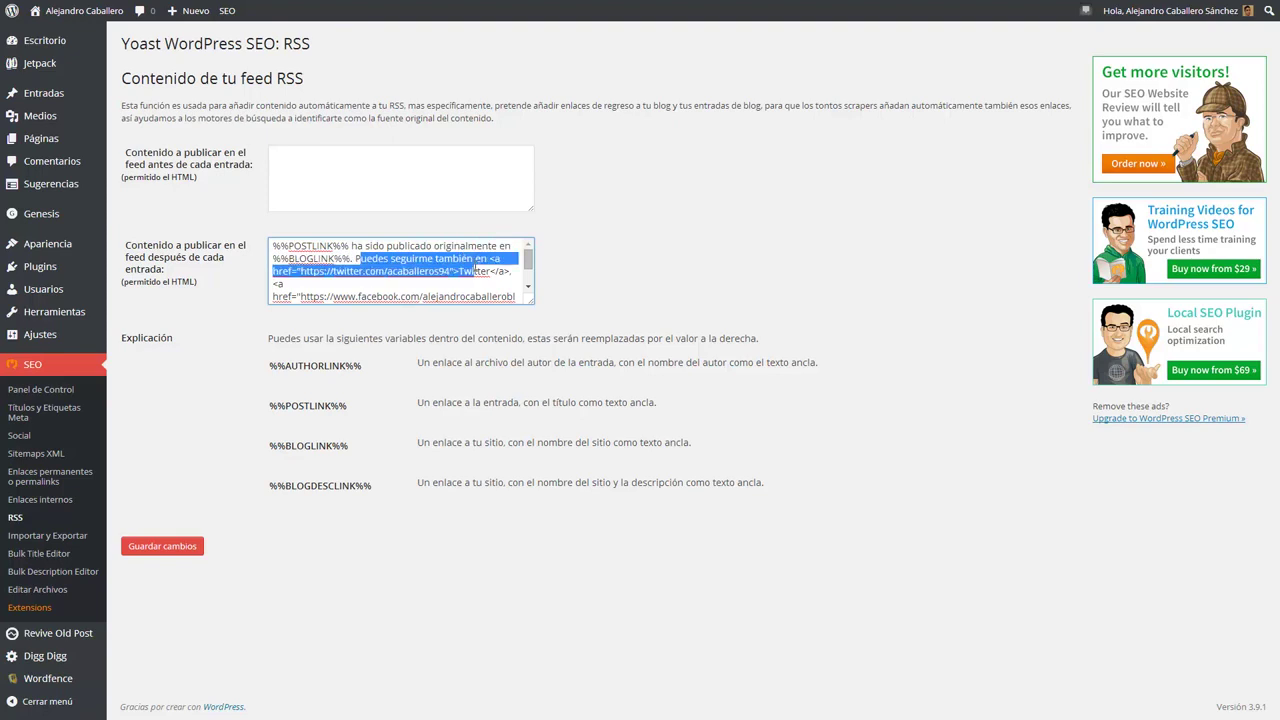
{"action": "left_click", "coordinate": [470, 262]}
{"action": "scroll", "coordinate": [470, 262], "scroll_direction": "down", "scroll_amount": 1}
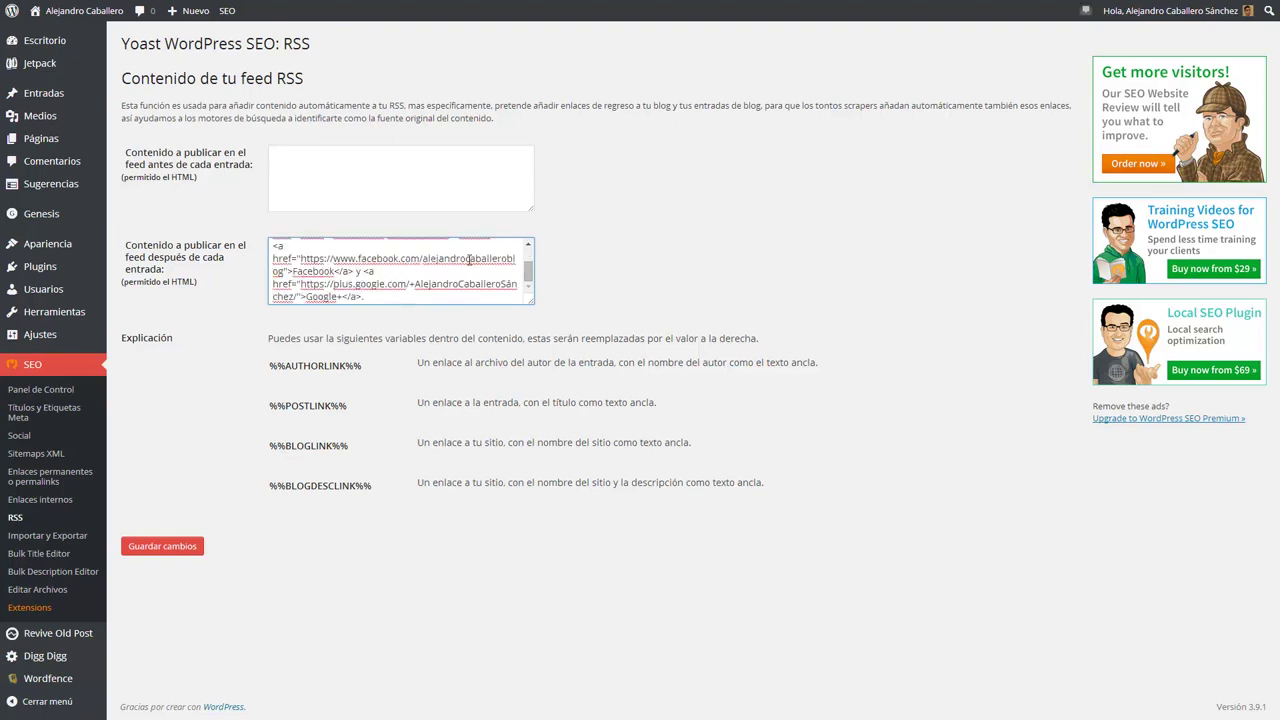
{"action": "scroll", "coordinate": [512, 268], "scroll_direction": "up", "scroll_amount": 1}
{"action": "left_click", "coordinate": [626, 275]}
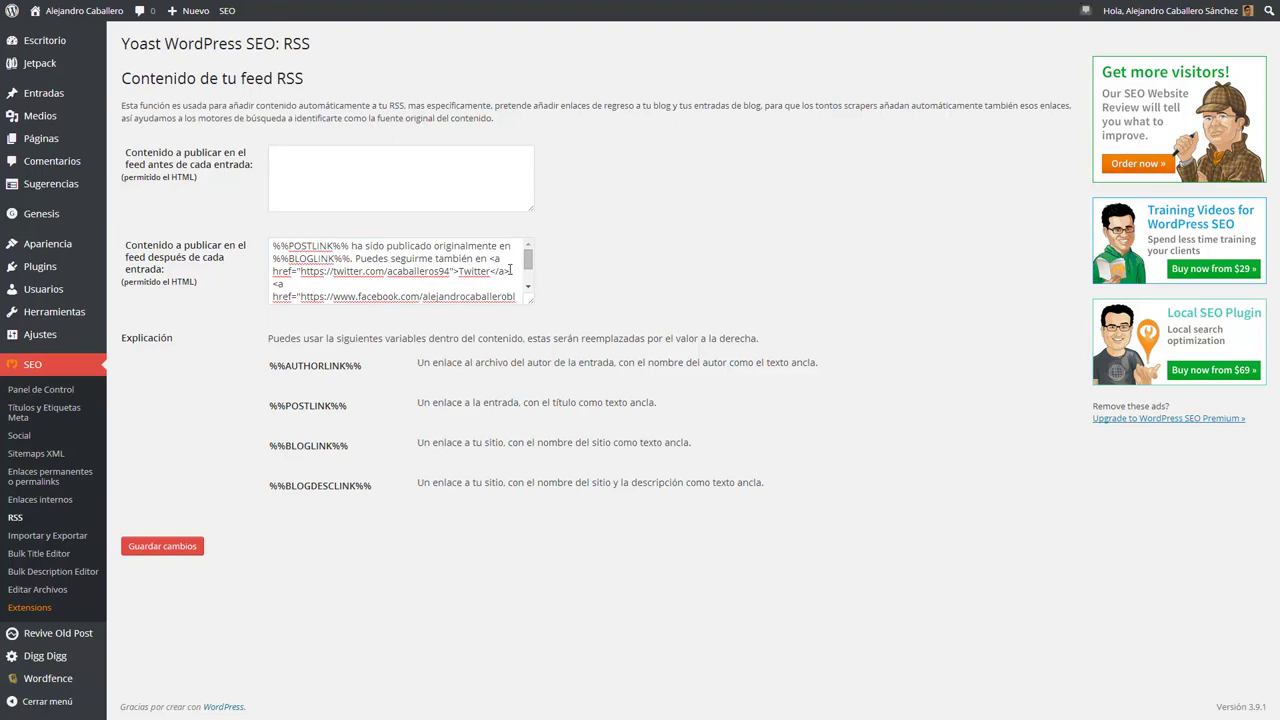
Compare the explained feed variables with the HTML profile links in the after-entry feed content.
{"action": "left_click_drag", "start_coordinate": [269, 366], "coordinate": [362, 371]}
{"action": "left_click", "coordinate": [362, 371]}
{"action": "left_click_drag", "start_coordinate": [489, 259], "coordinate": [292, 288]}
{"action": "left_click", "coordinate": [266, 310]}
Look over the Importar y Exportar settings and open the Bulk Title Editor.
{"action": "left_click", "coordinate": [69, 537]}
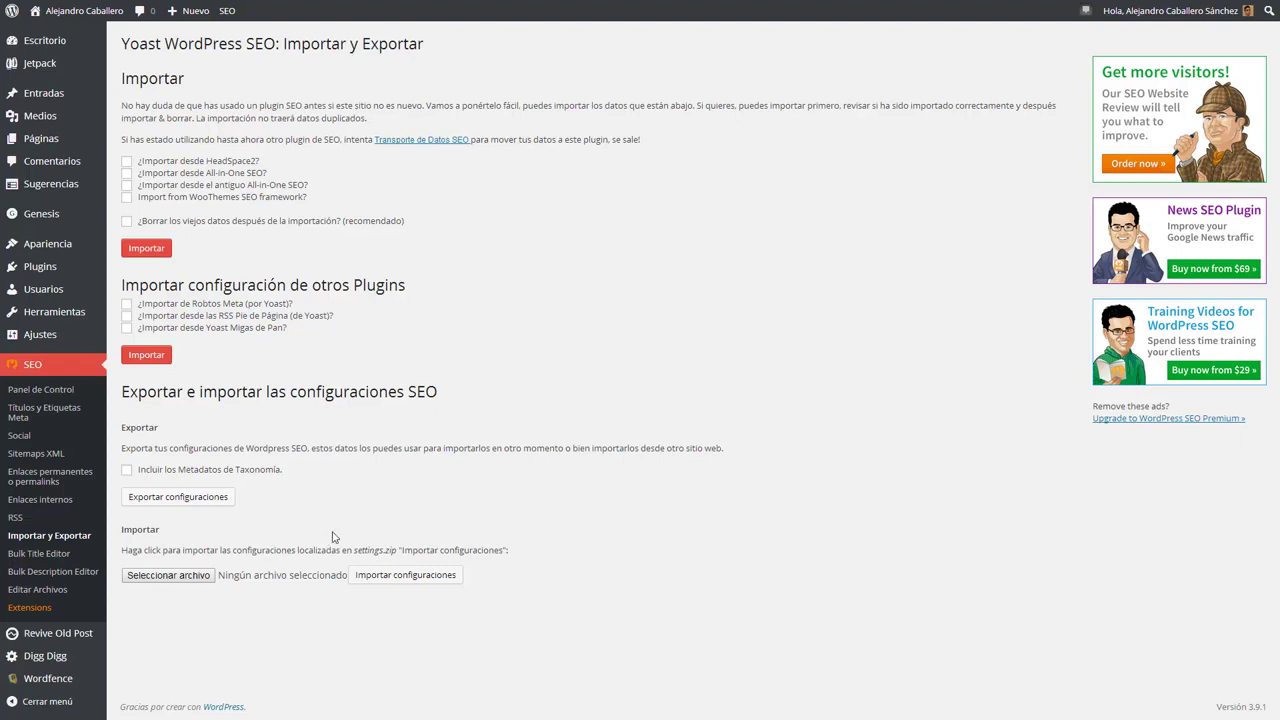
{"action": "left_click", "coordinate": [55, 556]}
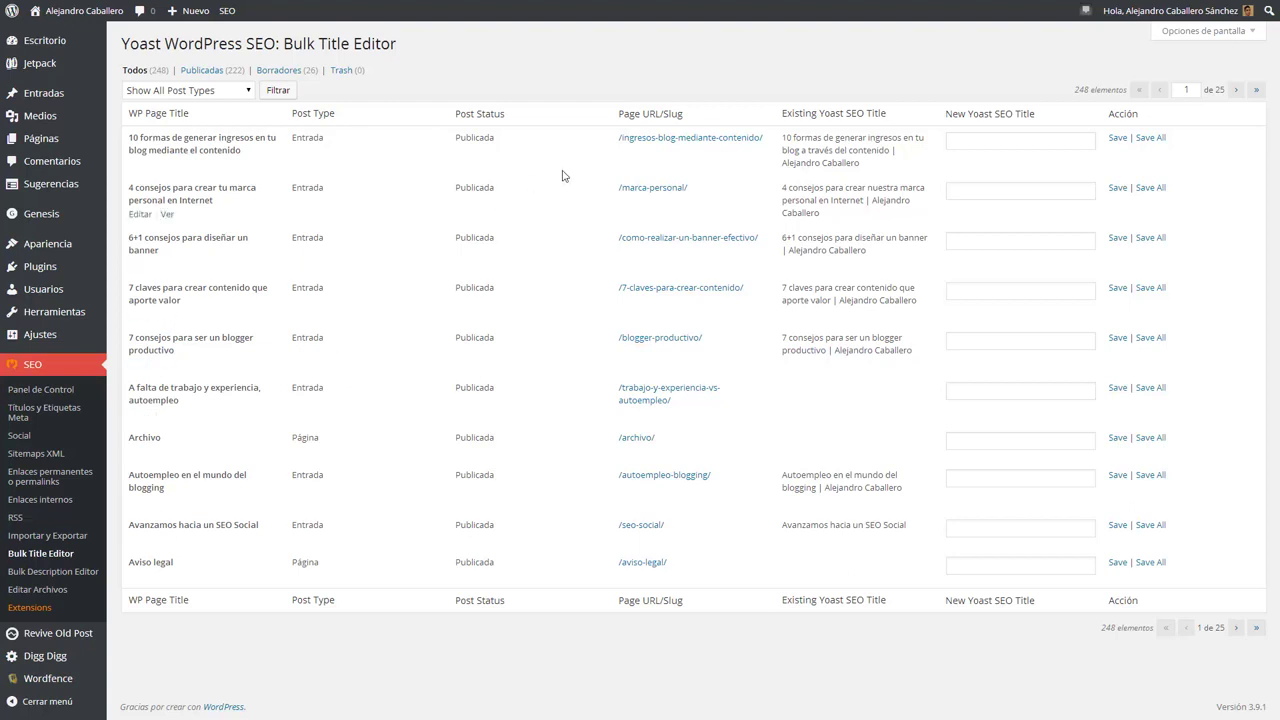
Try entering a new SEO title for the post "10 formas de generar ingresos en tu blog mediante el contenido" and clear it.
{"action": "left_click", "coordinate": [960, 139]}
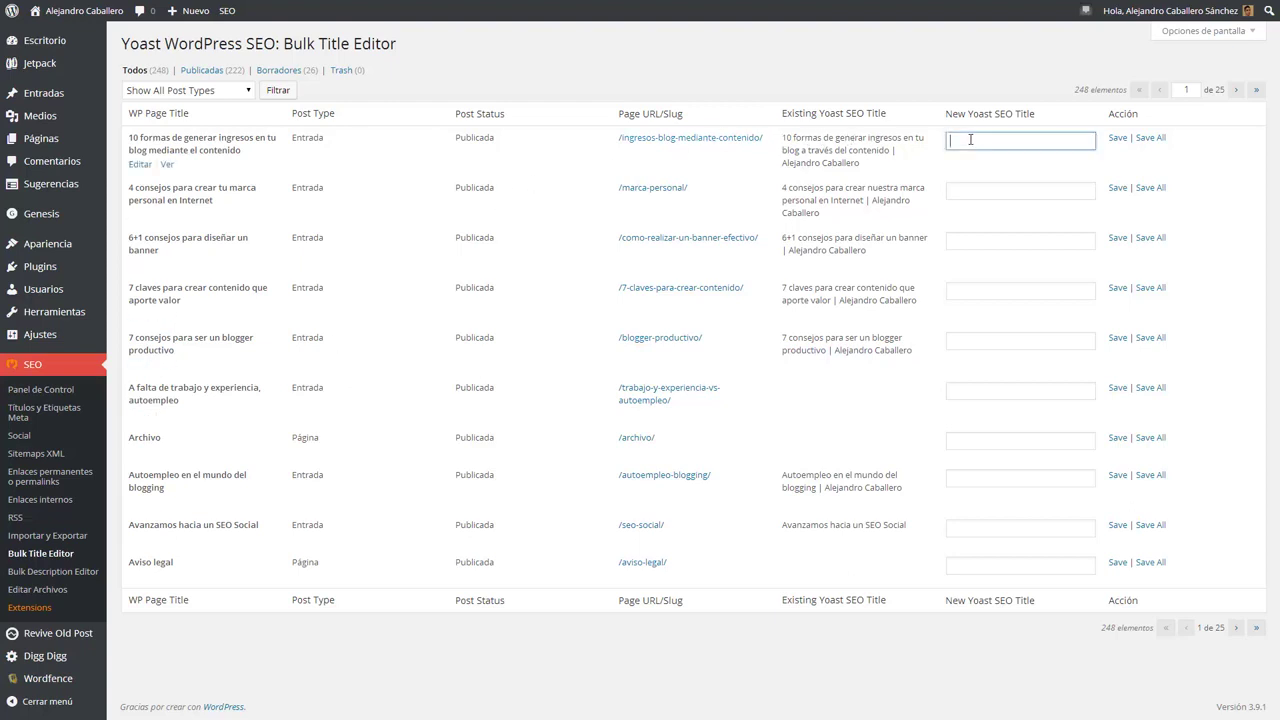
{"action": "type", "text": "krkgrkgrlg"}
{"action": "left_click_drag", "start_coordinate": [1009, 144], "coordinate": [933, 149]}
{"action": "key", "text": "BackSpace"}
View the Bulk Description Editor, and examine the robots.txt and .htaccess sections under Editar Archivos.
{"action": "left_click", "coordinate": [67, 572]}
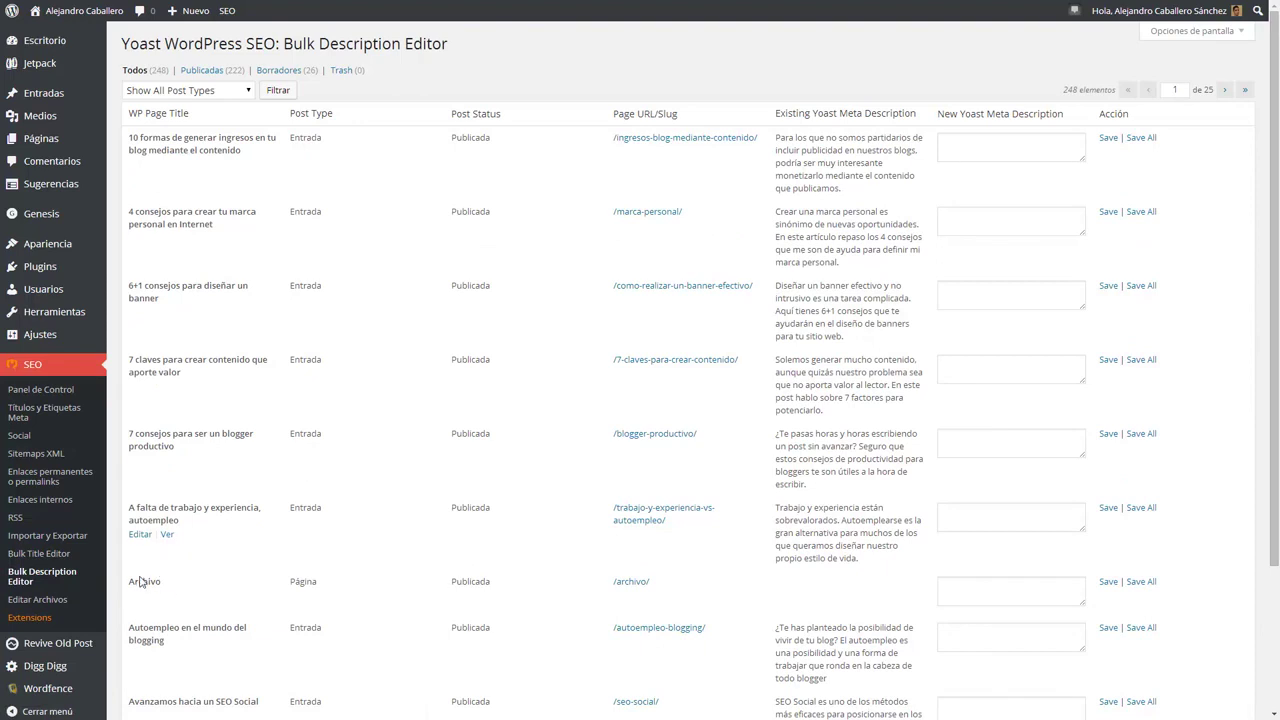
{"action": "left_click", "coordinate": [69, 600]}
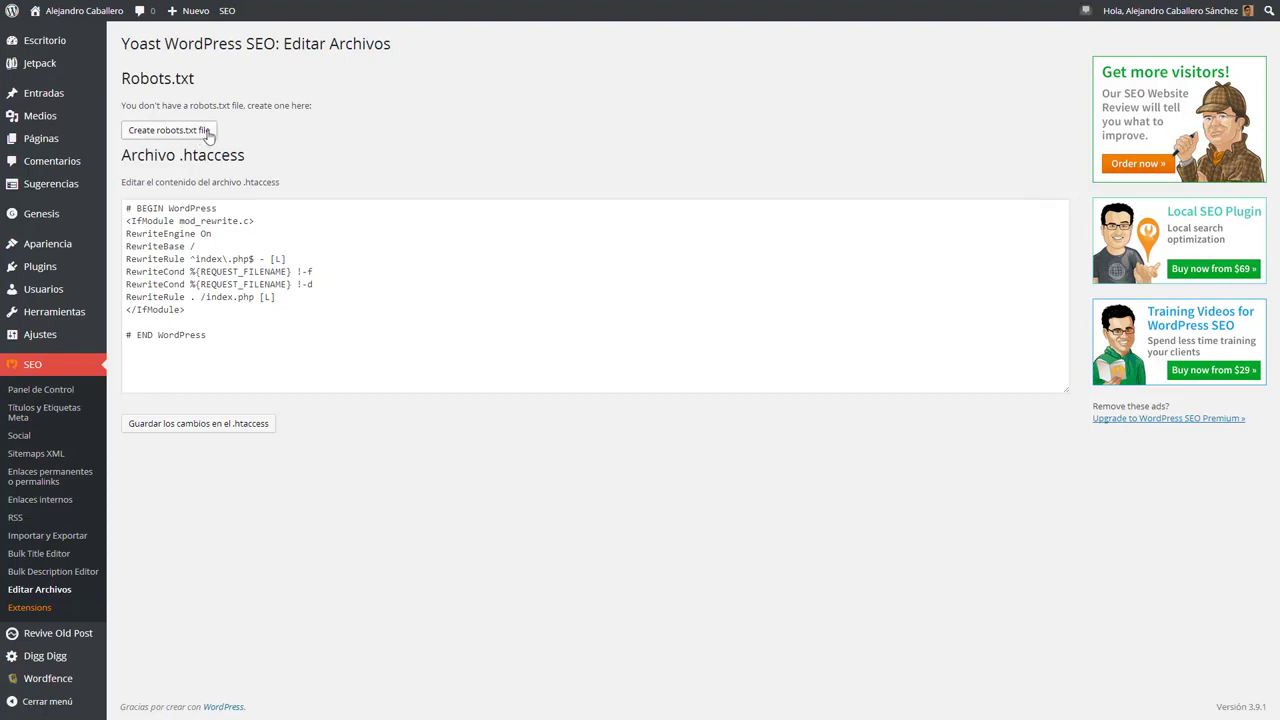
{"action": "left_click", "coordinate": [247, 322]}
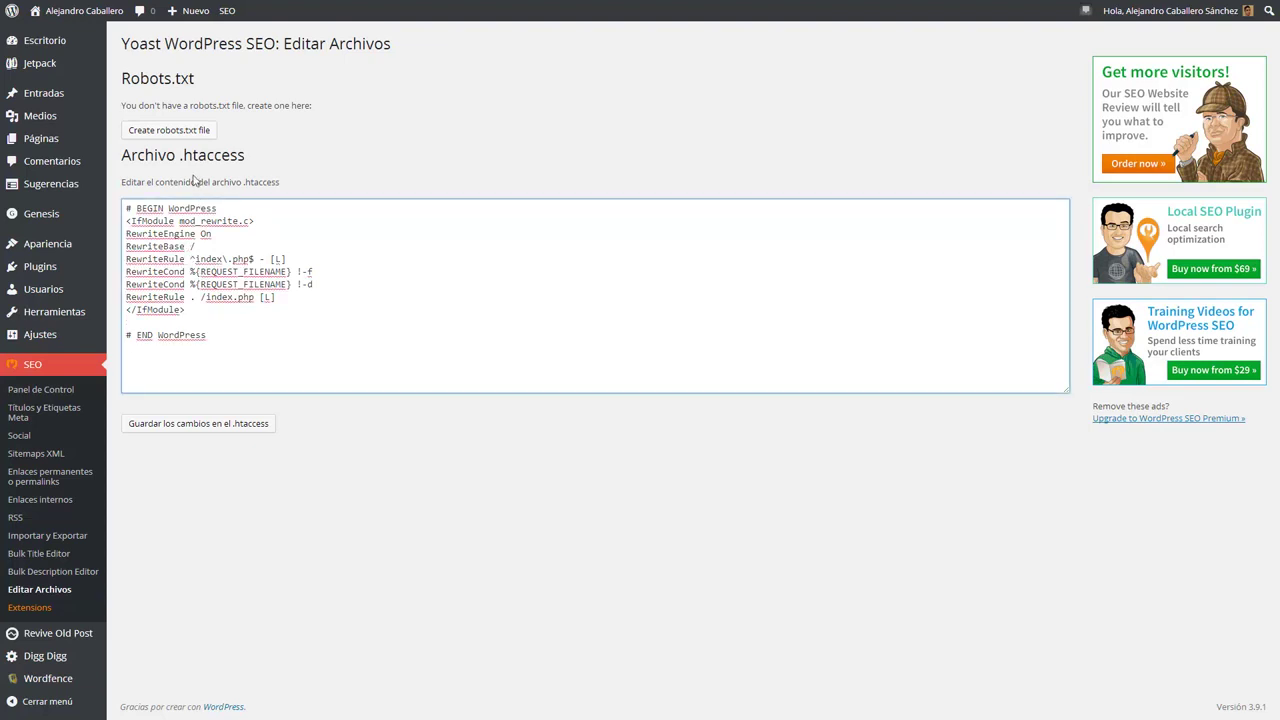
{"action": "left_click", "coordinate": [273, 172]}
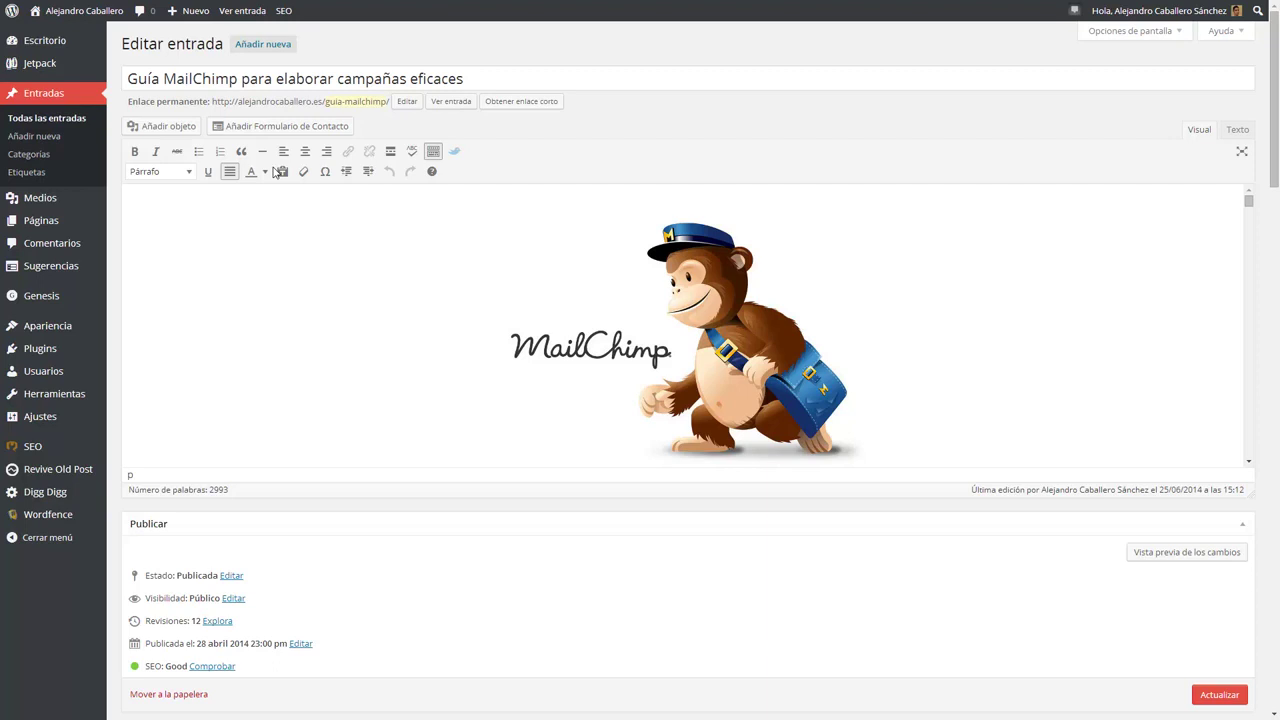
Check the title of the MailChimp guide post, and view its snippet preview in the WordPress SEO por Yoast box.
{"action": "left_click", "coordinate": [470, 80]}
{"action": "left_click_drag", "start_coordinate": [470, 80], "coordinate": [123, 70]}
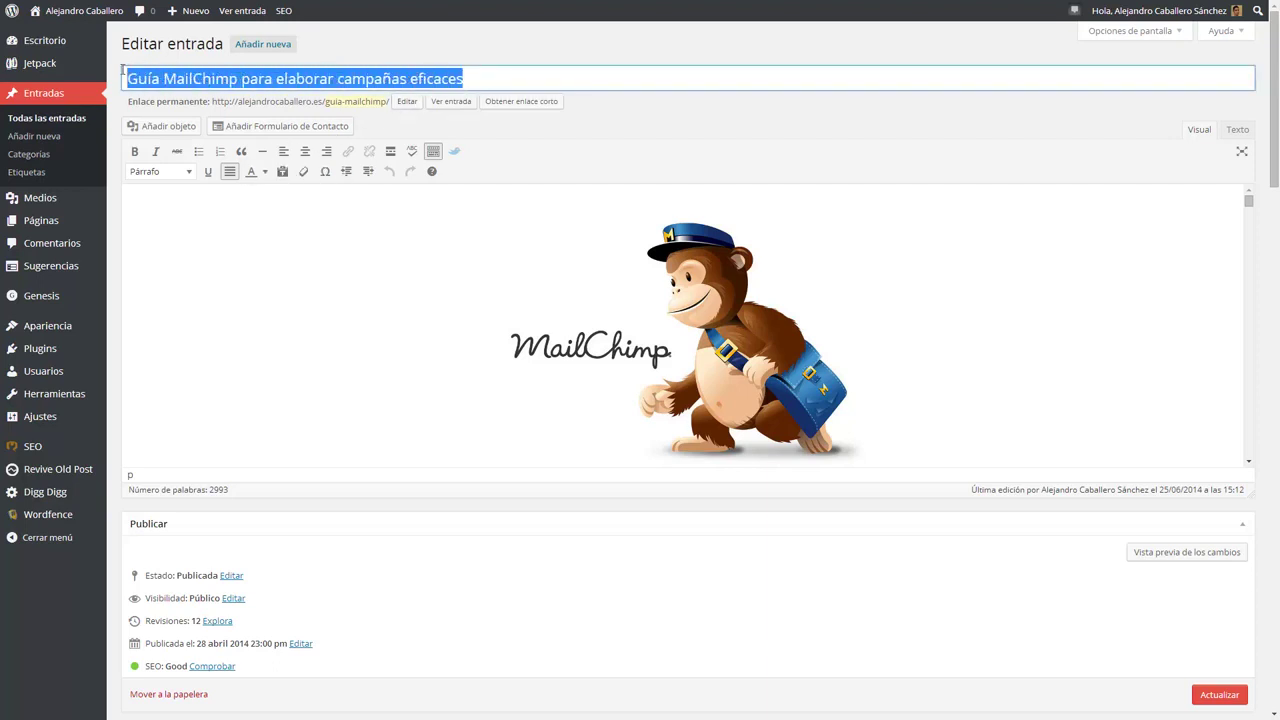
{"action": "left_click", "coordinate": [115, 80]}
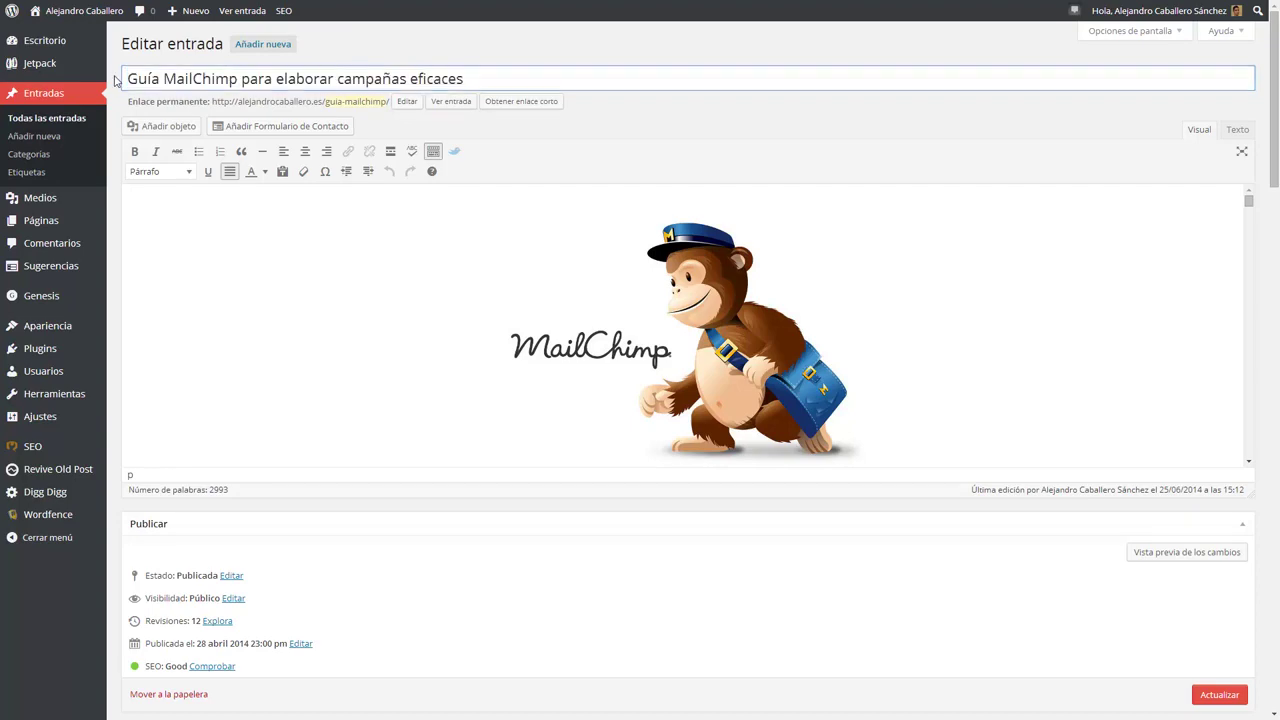
{"action": "scroll", "coordinate": [117, 447], "scroll_direction": "down", "scroll_amount": 3}
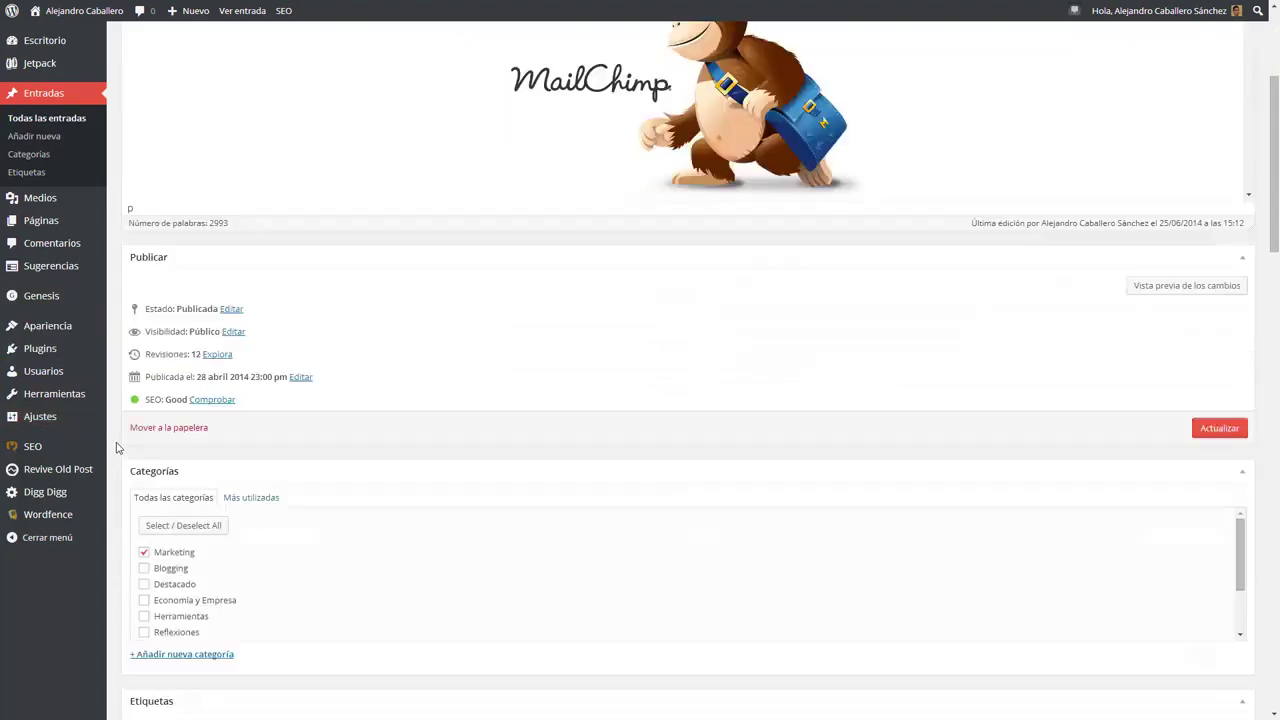
{"action": "scroll", "coordinate": [117, 447], "scroll_direction": "down", "scroll_amount": 12}
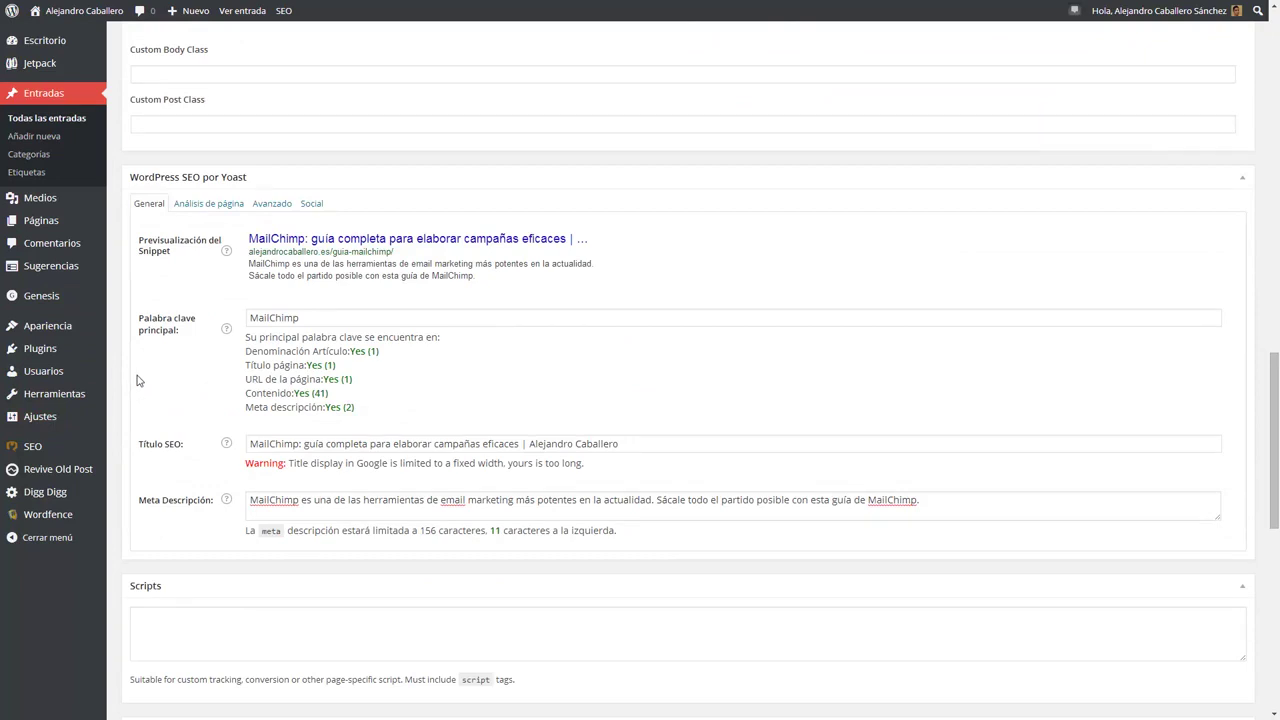
{"action": "left_click_drag", "start_coordinate": [139, 236], "coordinate": [171, 252]}
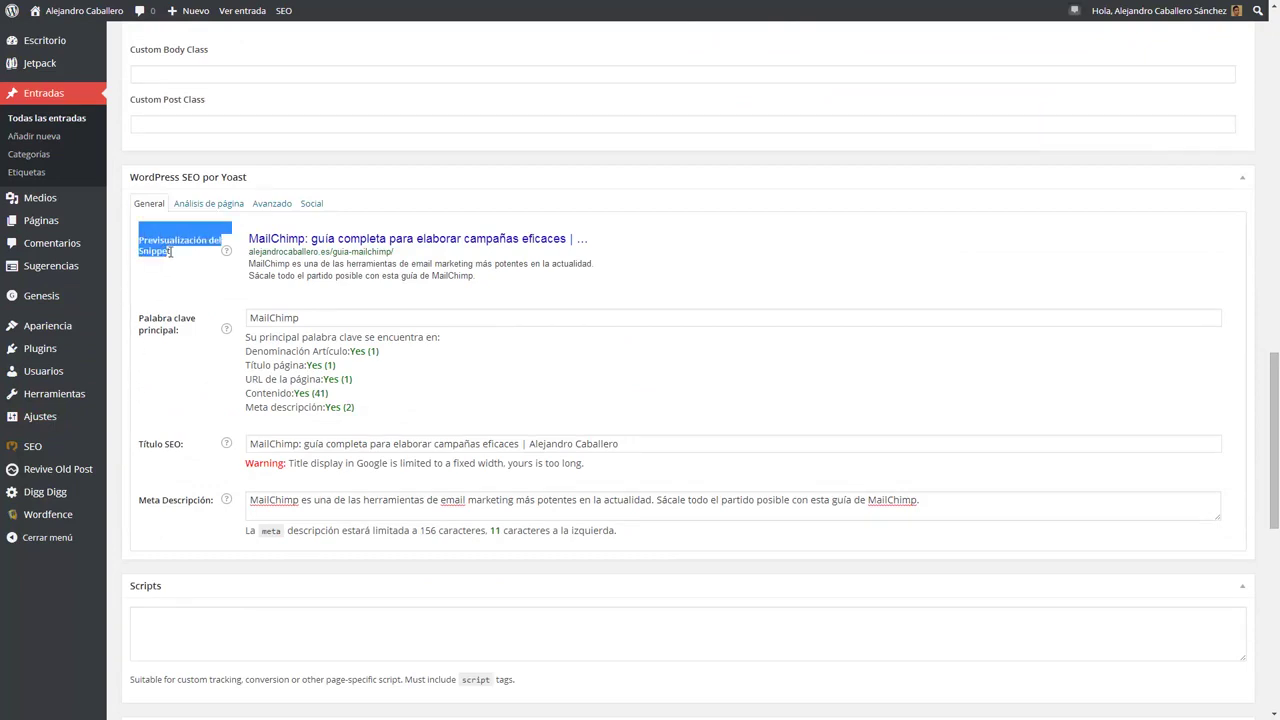
{"action": "left_click", "coordinate": [184, 262]}
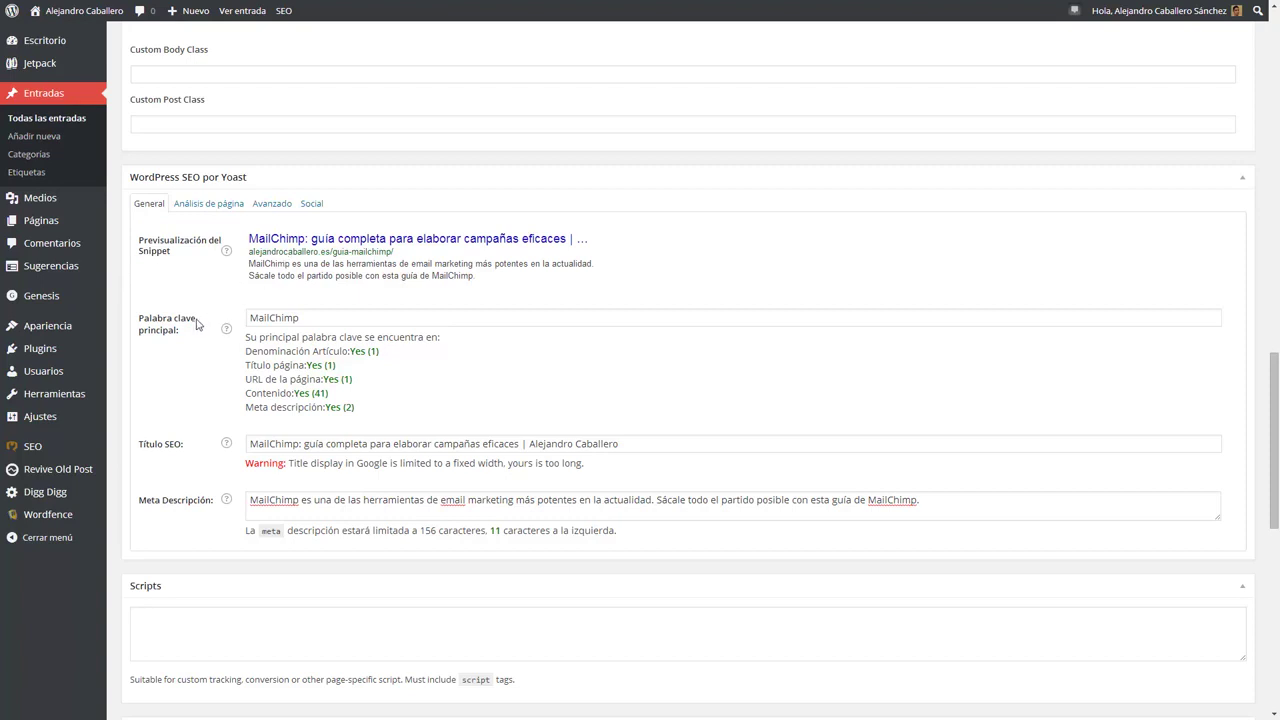
Examine the post's main keyword and the list of places where it is found.
{"action": "left_click", "coordinate": [158, 320]}
{"action": "left_click_drag", "start_coordinate": [314, 320], "coordinate": [247, 318]}
{"action": "left_click", "coordinate": [248, 318]}
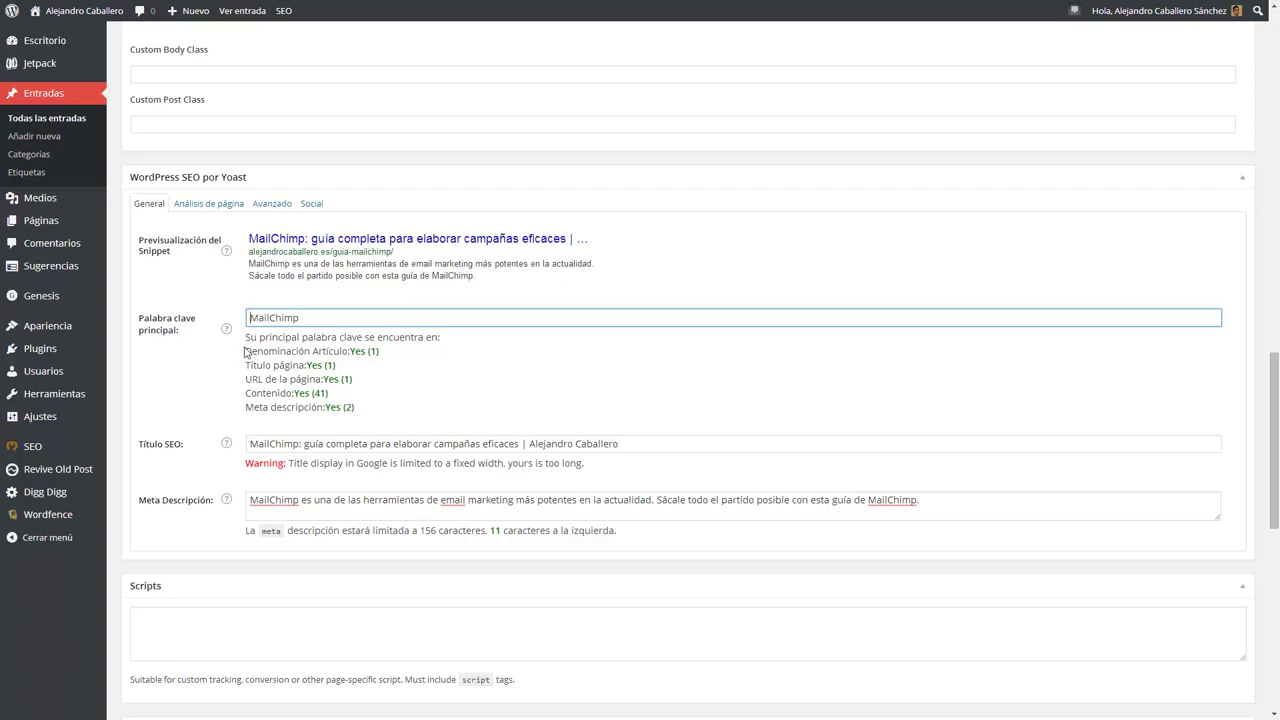
{"action": "left_click_drag", "start_coordinate": [240, 356], "coordinate": [393, 407]}
{"action": "left_click", "coordinate": [392, 408]}
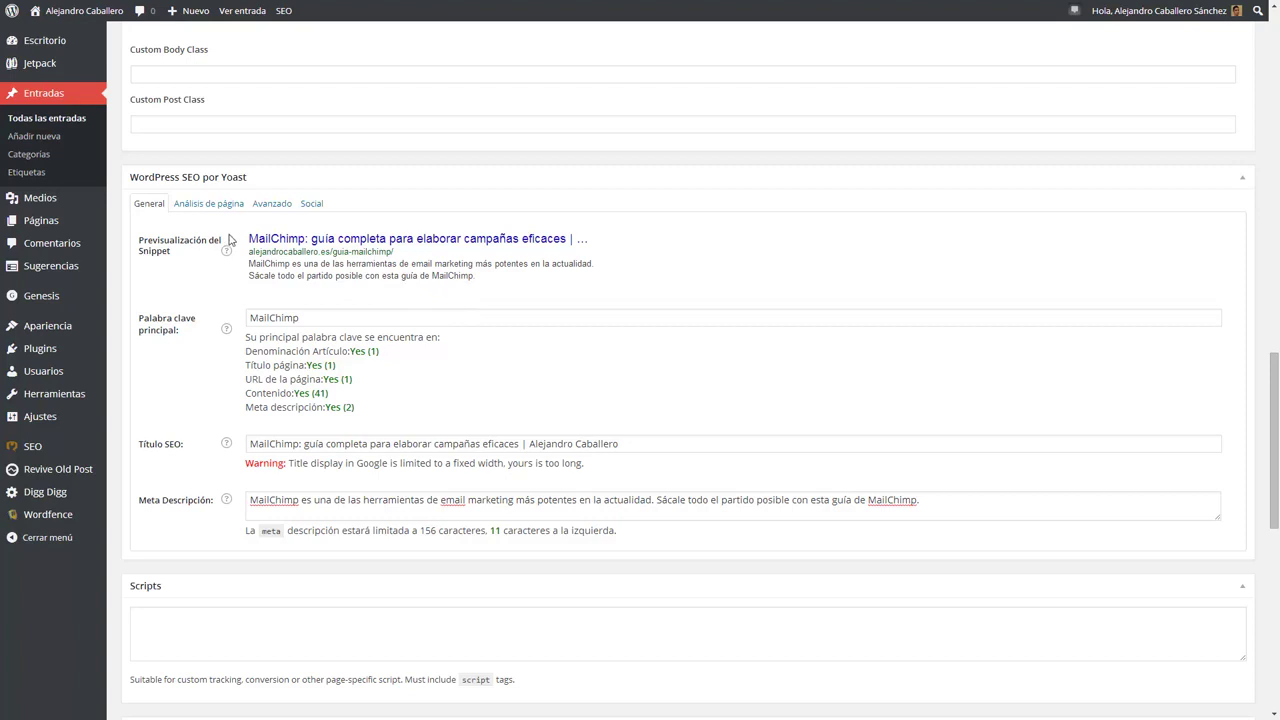
View the post's page analysis and read the checks on keyword use, word count, external links and title length.
{"action": "left_click", "coordinate": [205, 205]}
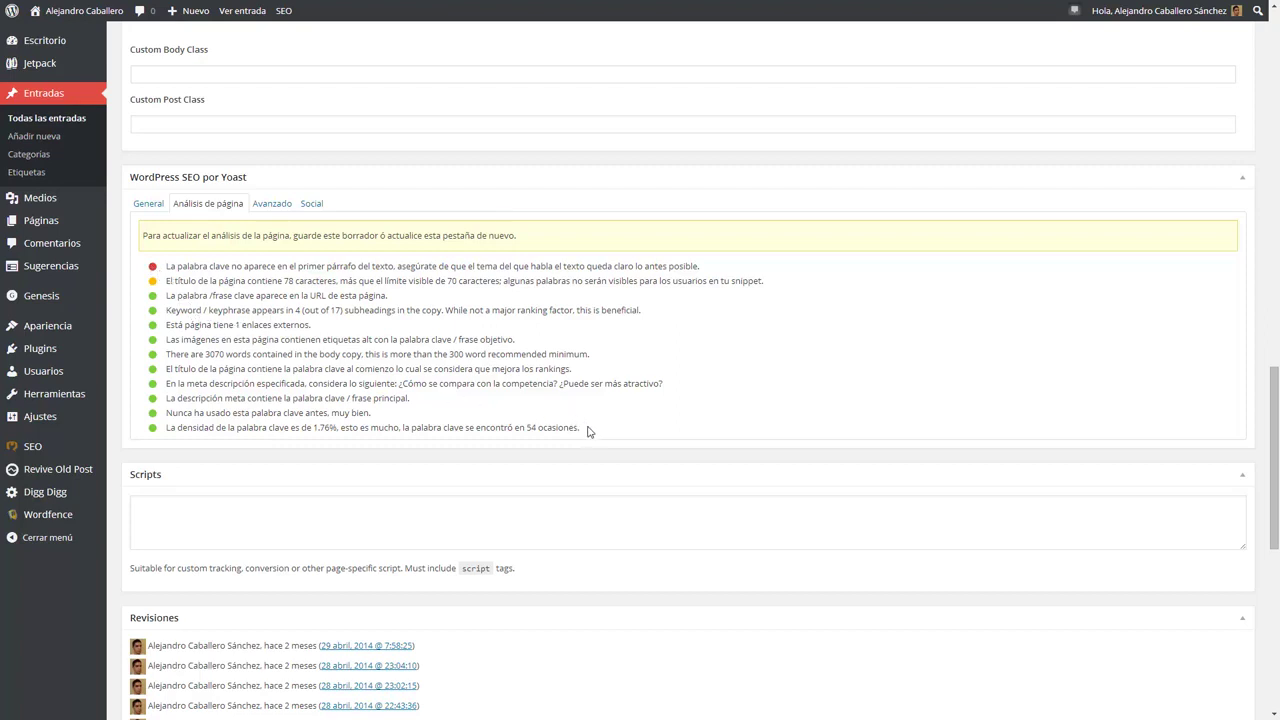
{"action": "left_click_drag", "start_coordinate": [575, 427], "coordinate": [157, 266]}
{"action": "left_click", "coordinate": [163, 268]}
{"action": "left_click_drag", "start_coordinate": [165, 355], "coordinate": [227, 354]}
{"action": "left_click", "coordinate": [226, 355]}
{"action": "left_click_drag", "start_coordinate": [199, 326], "coordinate": [310, 327]}
{"action": "left_click", "coordinate": [306, 327]}
{"action": "left_click_drag", "start_coordinate": [253, 282], "coordinate": [346, 283]}
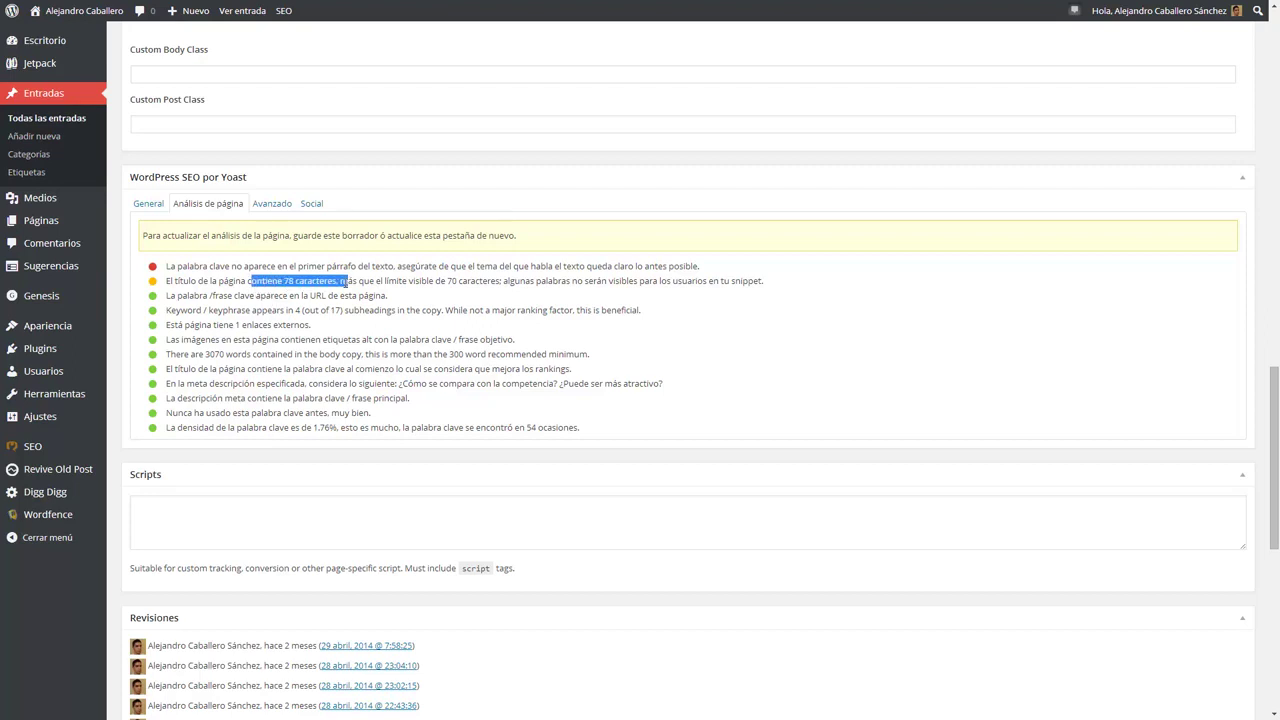
{"action": "left_click", "coordinate": [345, 284]}
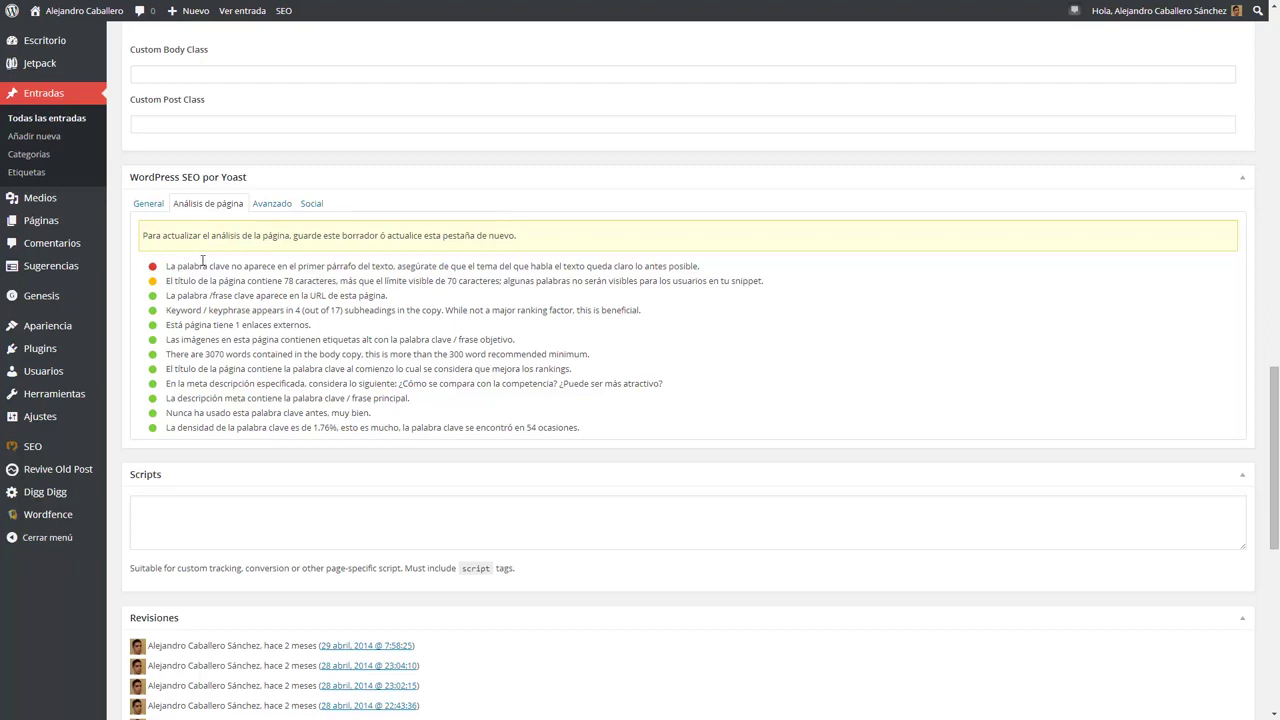
Look over the post's Avanzado and Social SEO settings, including the Facebook description, and return to the General settings.
{"action": "left_click", "coordinate": [272, 206]}
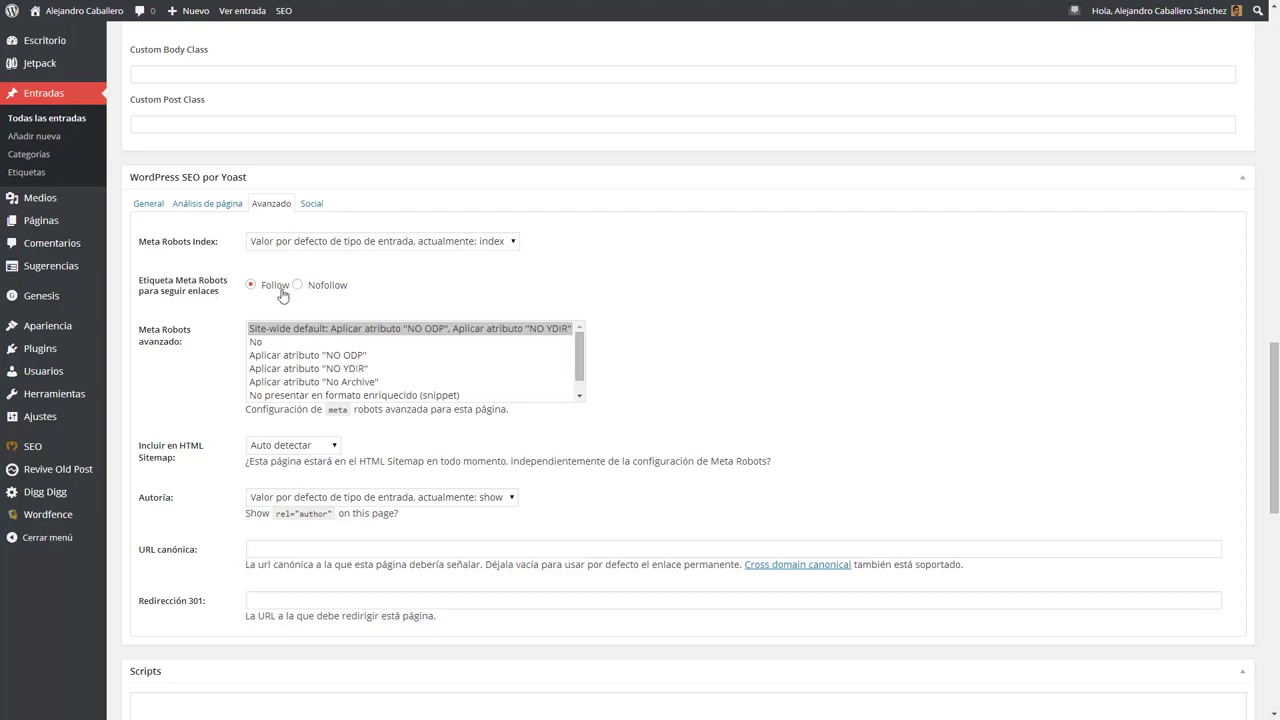
{"action": "left_click", "coordinate": [310, 210]}
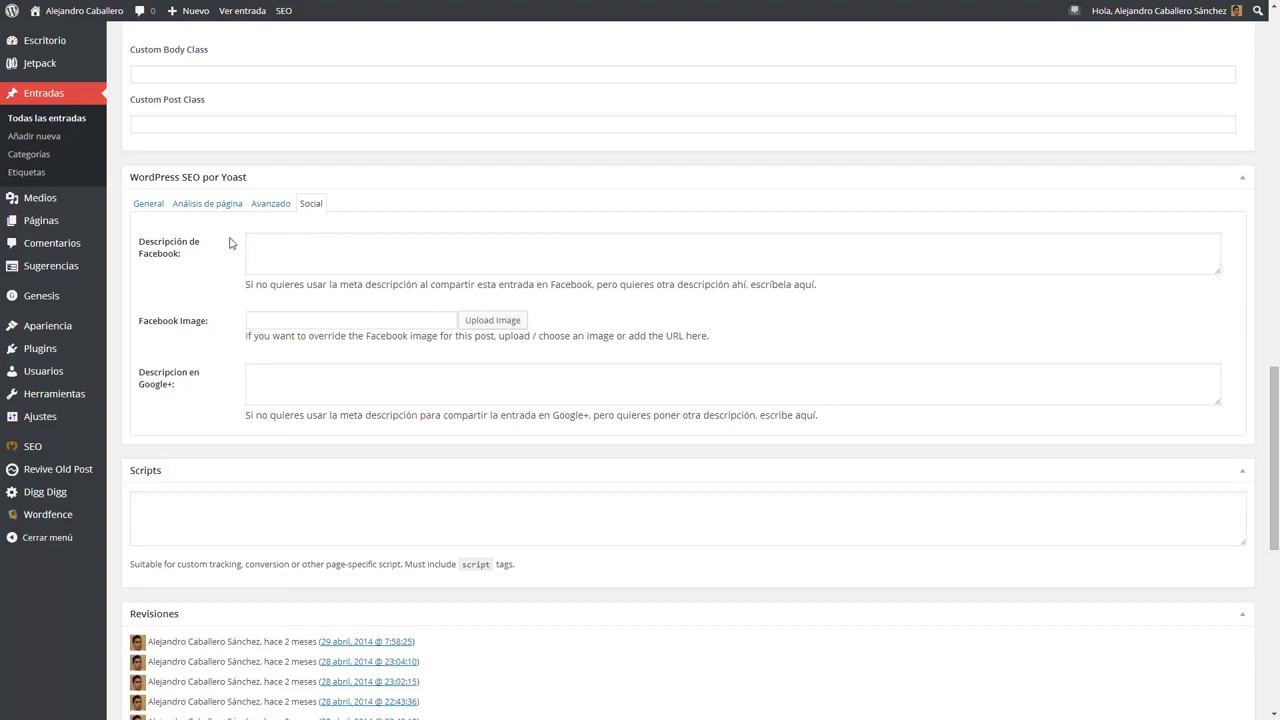
{"action": "left_click", "coordinate": [278, 250]}
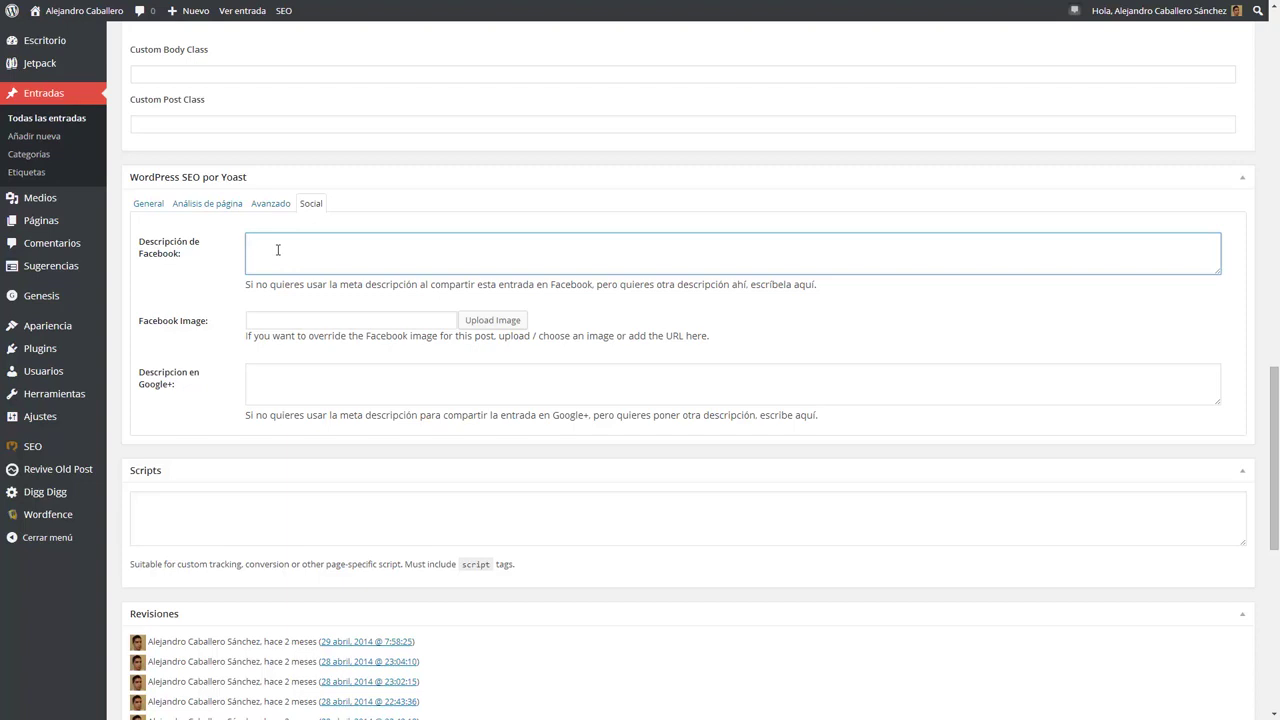
{"action": "left_click", "coordinate": [145, 205]}
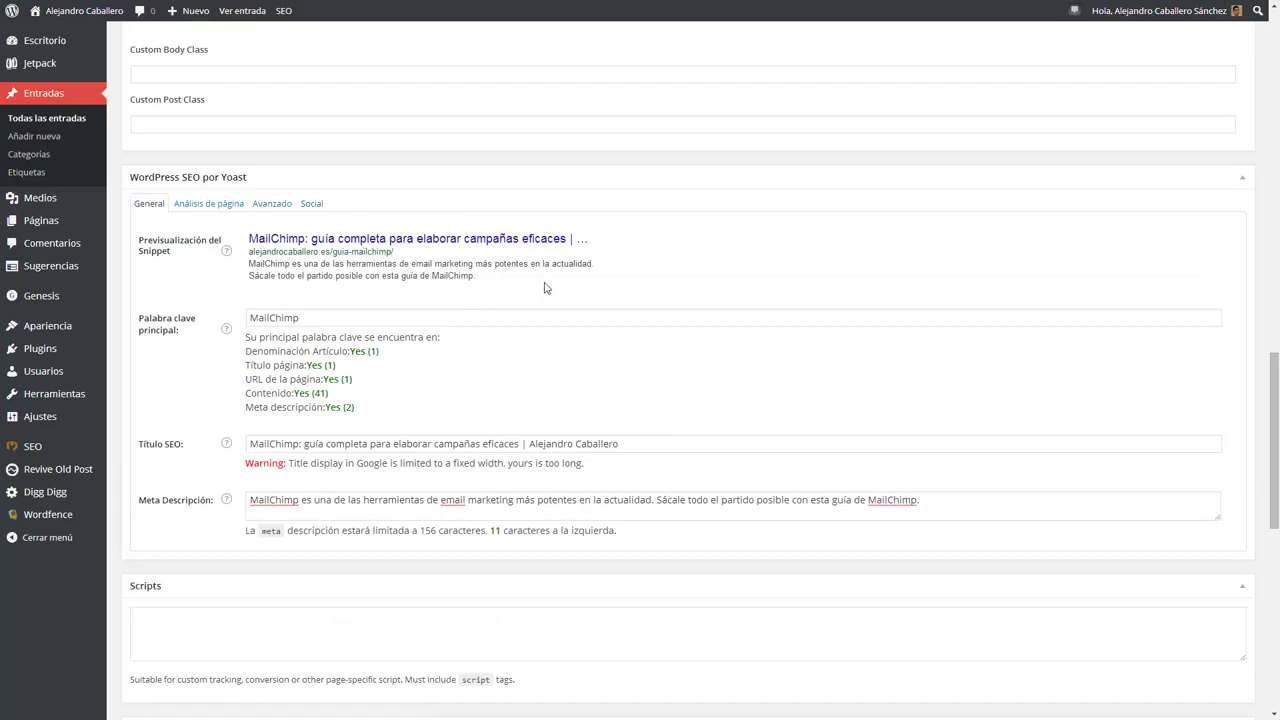